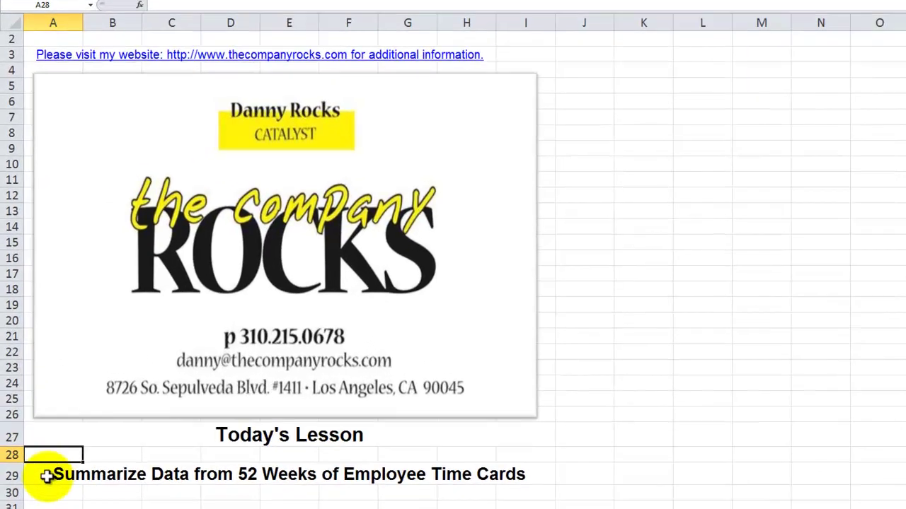
Follow the 'Summarize Data from 52 Weeks of Employee Time Cards' link in A29 to the Time Card sheet
{"action": "left_click", "coordinate": [37, 450]}
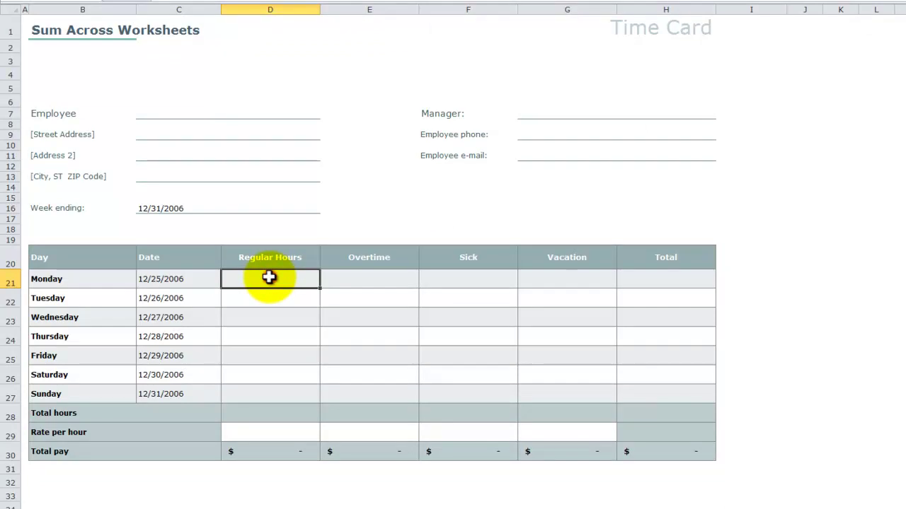
{"action": "left_click", "coordinate": [364, 275]}
{"action": "left_click", "coordinate": [464, 274]}
{"action": "left_click", "coordinate": [544, 274]}
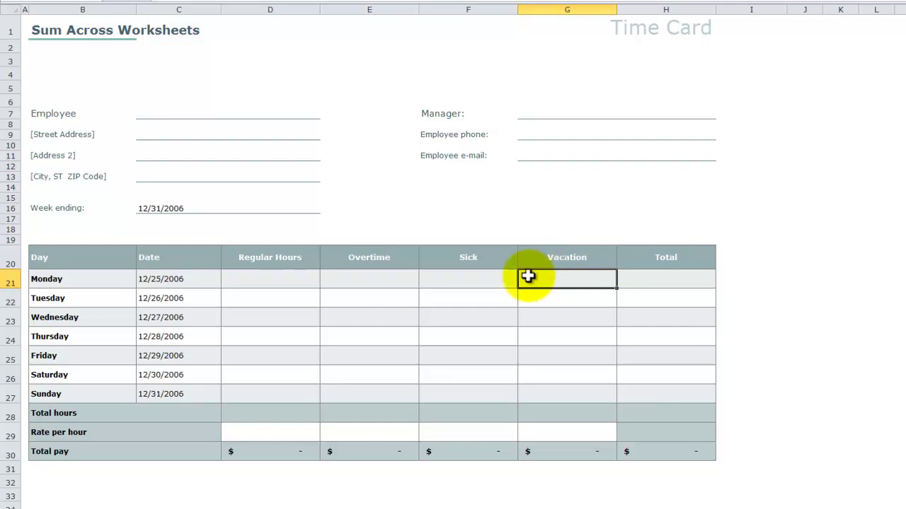
{"action": "left_click", "coordinate": [42, 31]}
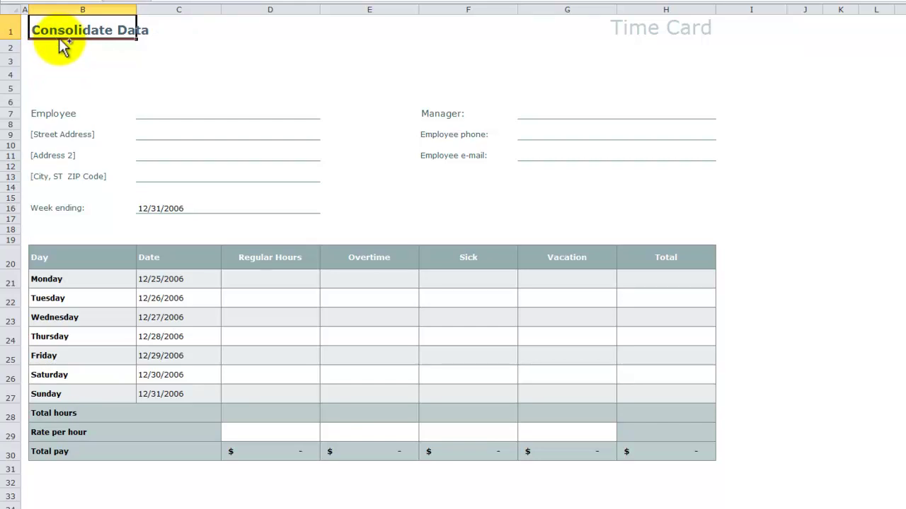
{"action": "left_click", "coordinate": [61, 42]}
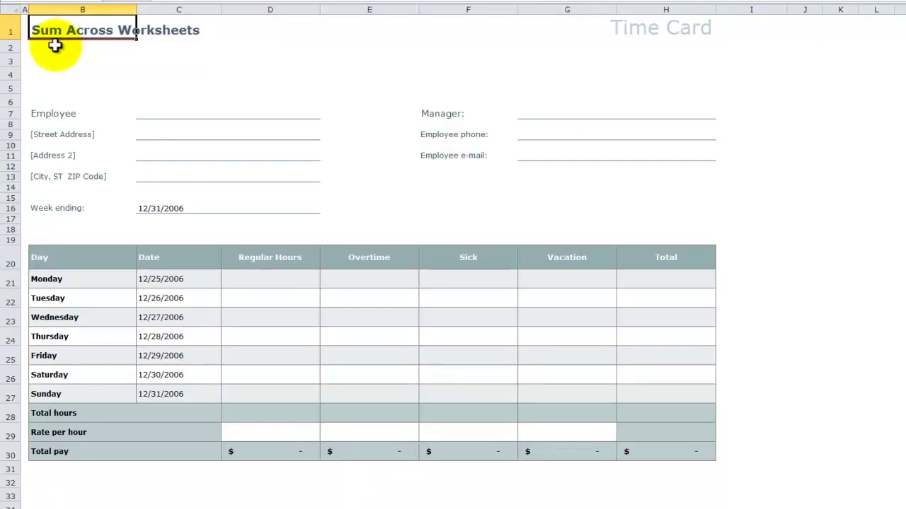
{"action": "left_click", "coordinate": [56, 45]}
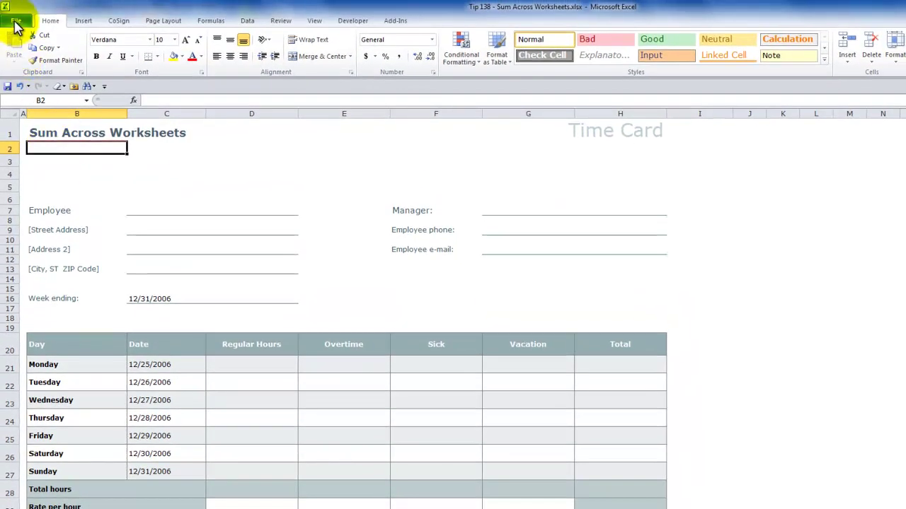
{"action": "left_click", "coordinate": [16, 23]}
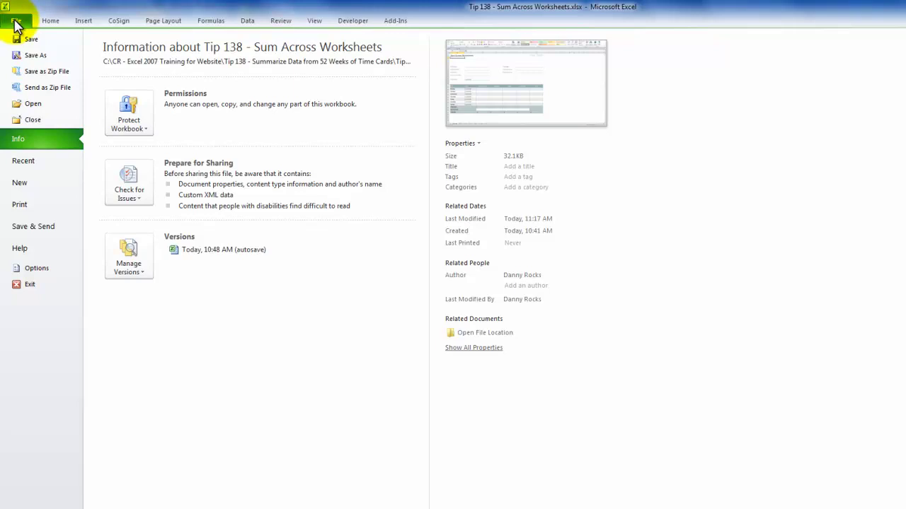
{"action": "left_click", "coordinate": [21, 184]}
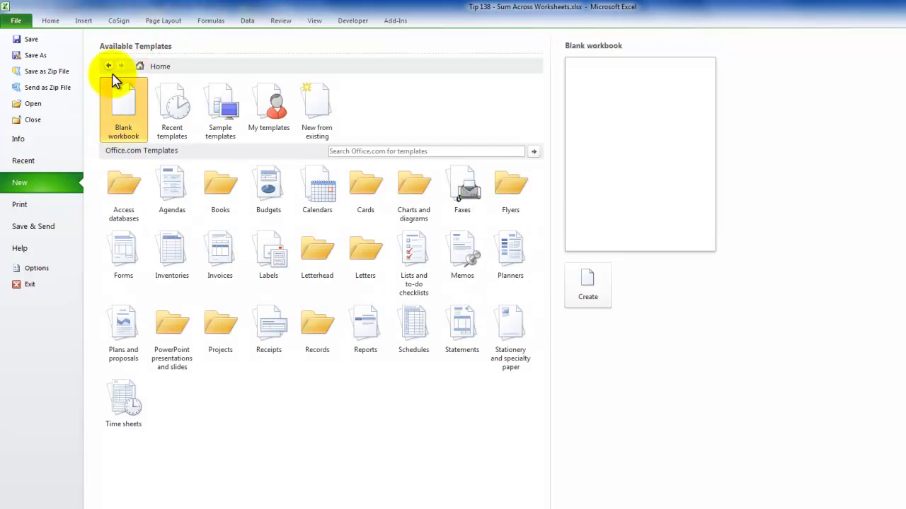
{"action": "left_click", "coordinate": [226, 117]}
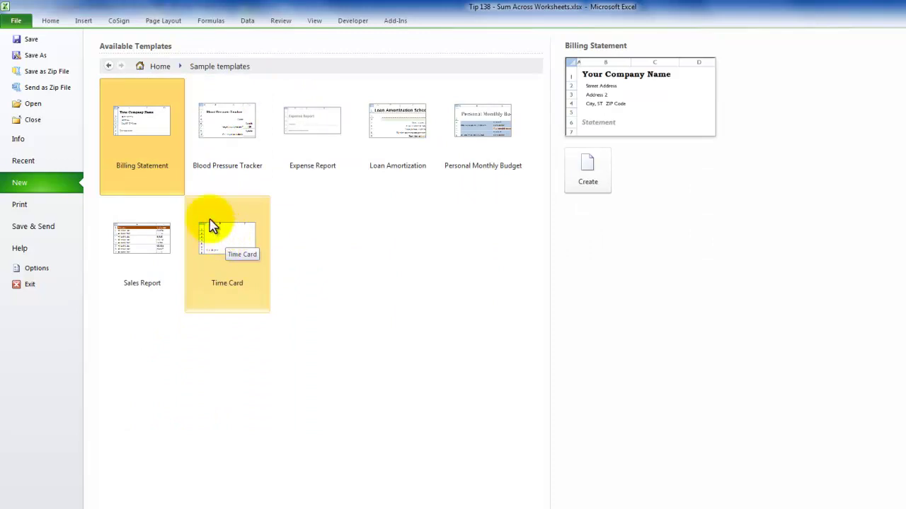
{"action": "left_click", "coordinate": [50, 21]}
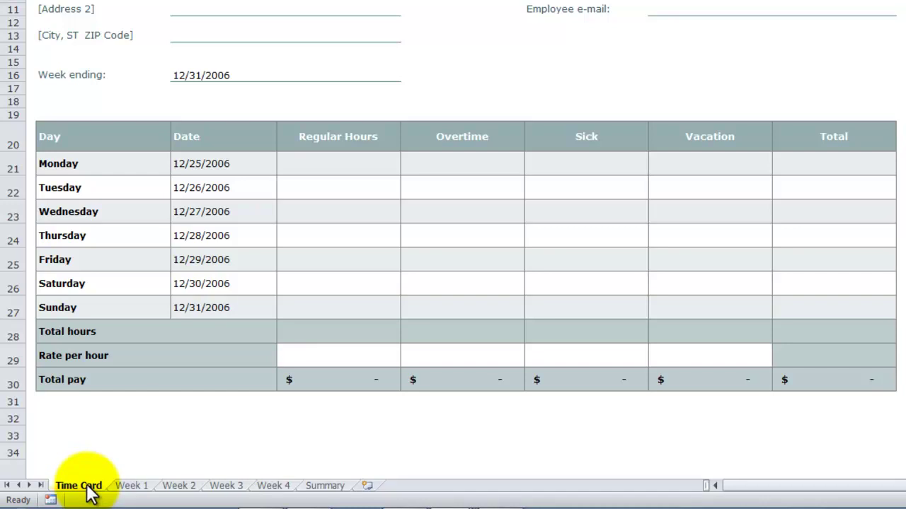
Duplicate the Time Card sheet as Time Card (2)
{"action": "left_click_drag", "start_coordinate": [86, 485], "coordinate": [116, 478]}
{"action": "left_click", "coordinate": [137, 486]}
{"action": "left_click", "coordinate": [84, 485]}
{"action": "left_click", "coordinate": [141, 485]}
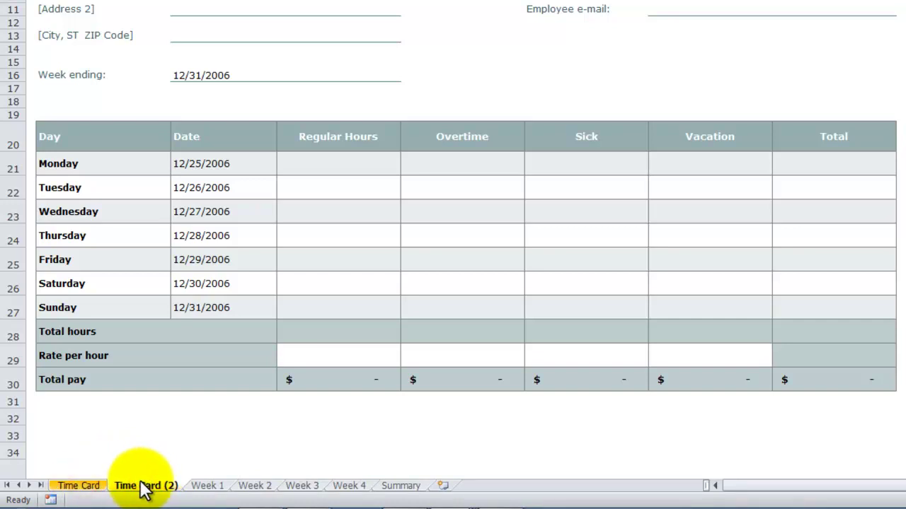
Delete the Time Card (2) copy, leaving Week 1 showing 56.00 total hours
{"action": "right_click", "coordinate": [142, 488]}
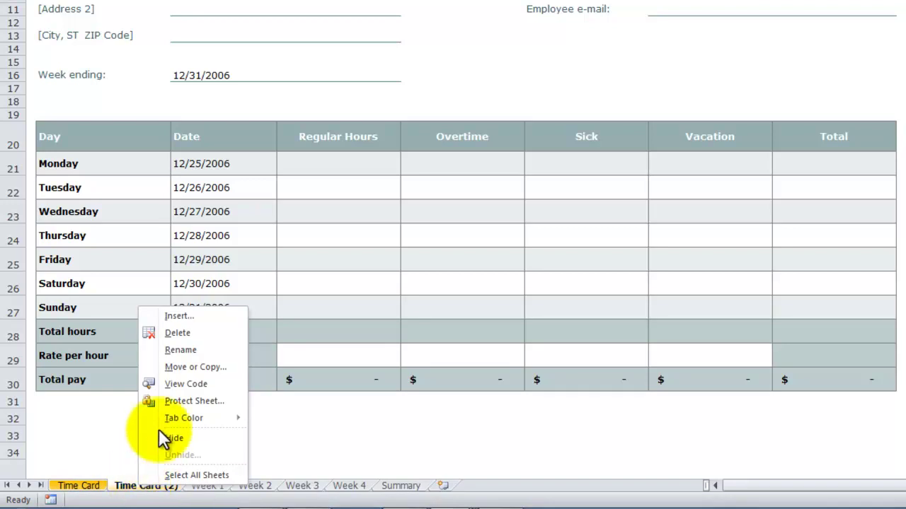
{"action": "left_click", "coordinate": [186, 334]}
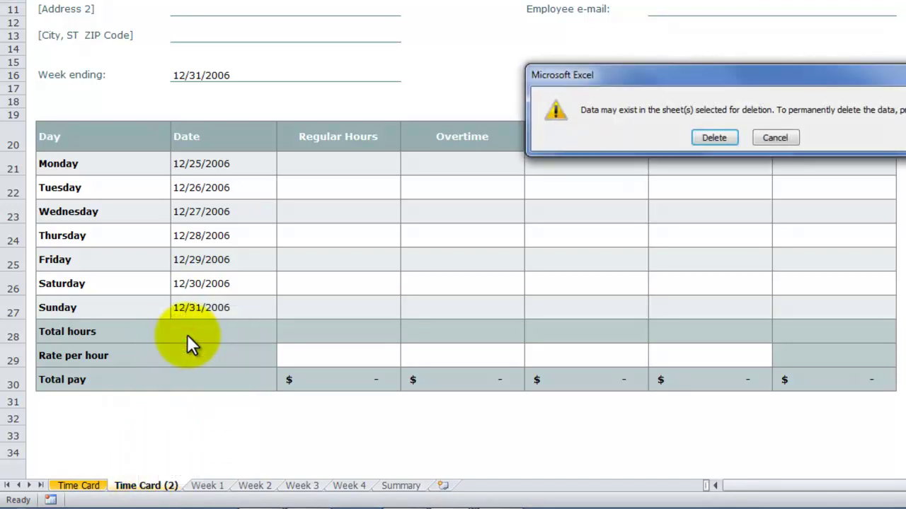
{"action": "left_click", "coordinate": [714, 138]}
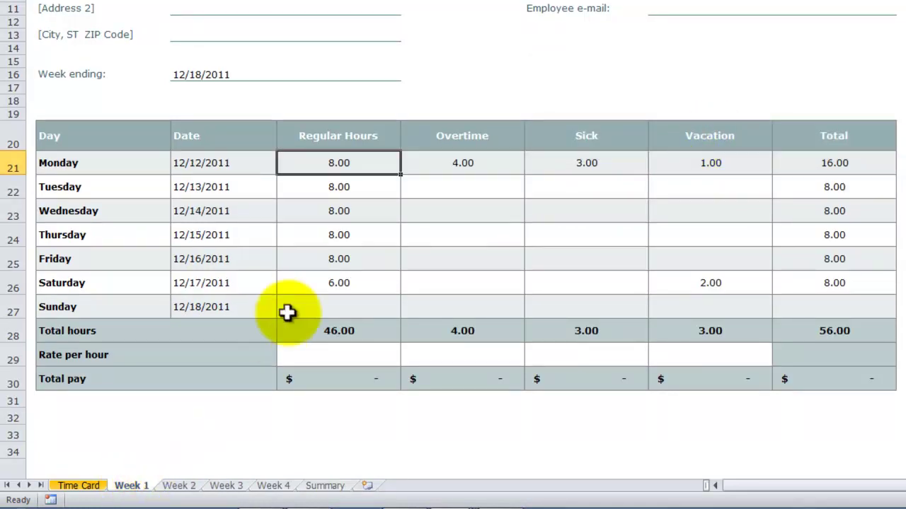
Review the Week 2, Week 3 and Week 4 time cards, ending on the Summary sheet
{"action": "left_click", "coordinate": [178, 486]}
{"action": "left_click", "coordinate": [359, 164]}
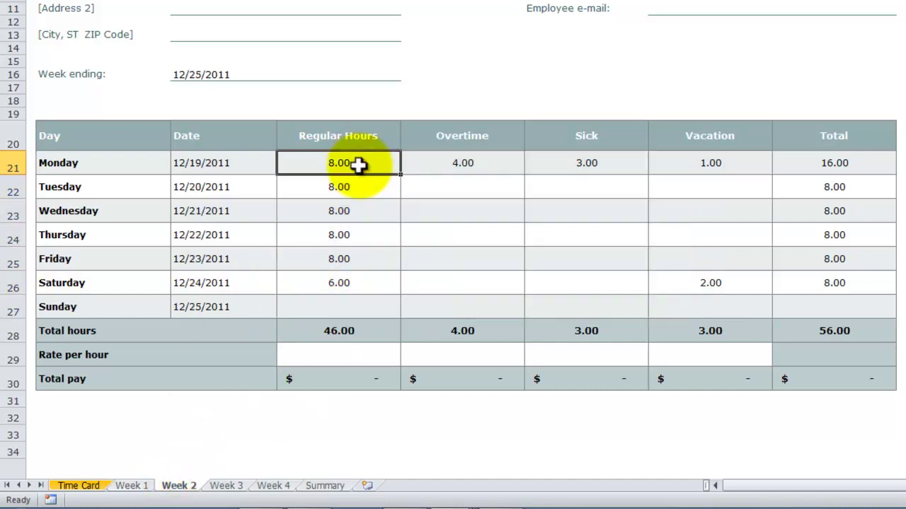
{"action": "left_click", "coordinate": [224, 487]}
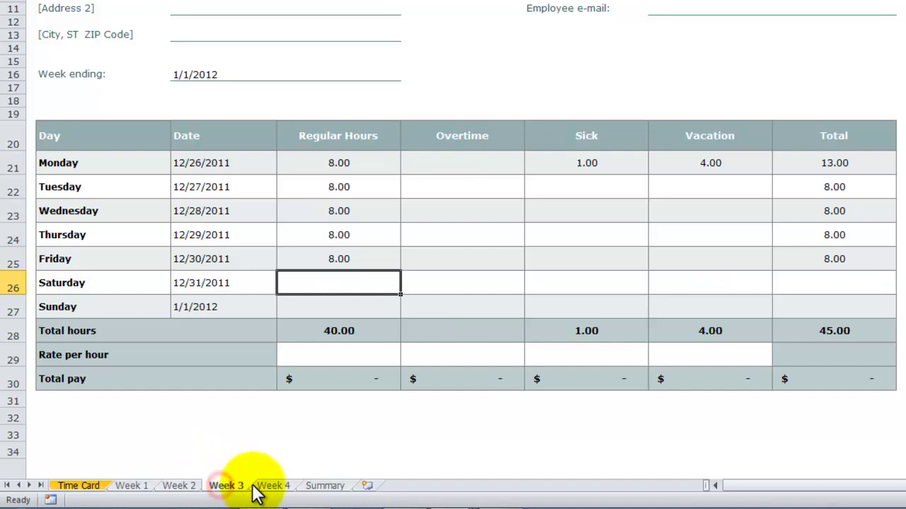
{"action": "left_click", "coordinate": [276, 487]}
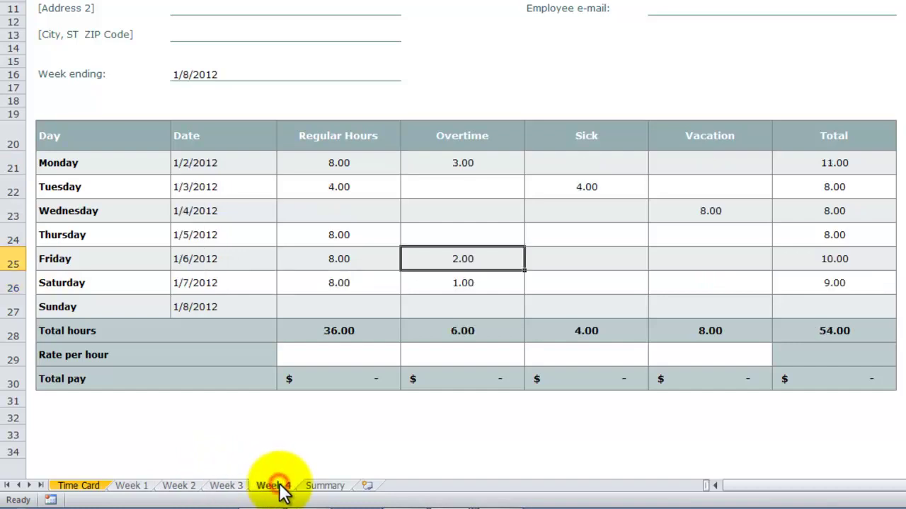
{"action": "left_click", "coordinate": [319, 487]}
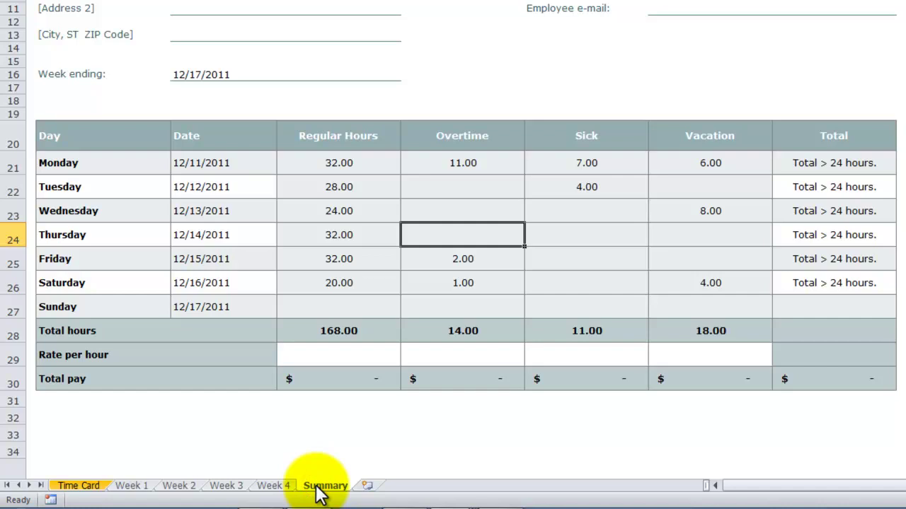
Clear the Summary sheet's Monday–Sunday Regular Hours through Vacation entries
{"action": "left_click_drag", "start_coordinate": [340, 164], "coordinate": [669, 297]}
{"action": "key", "text": "Delete"}
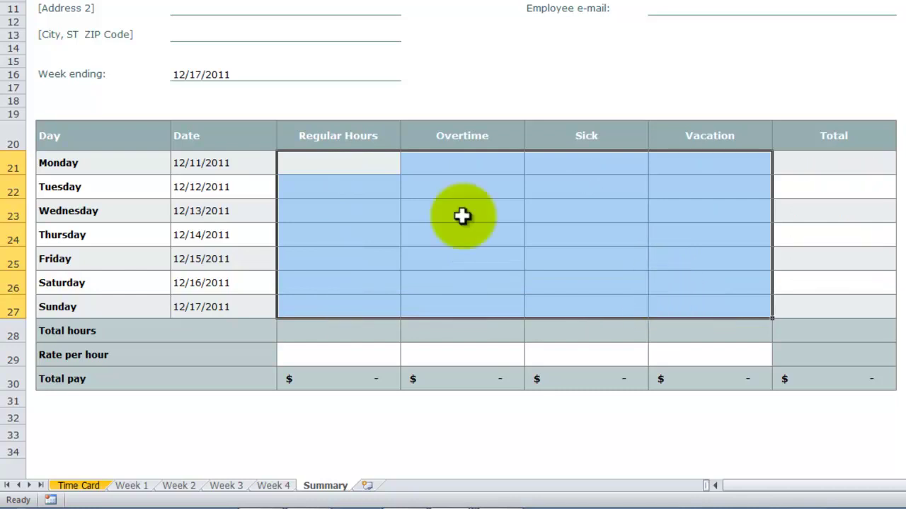
{"action": "left_click", "coordinate": [328, 164]}
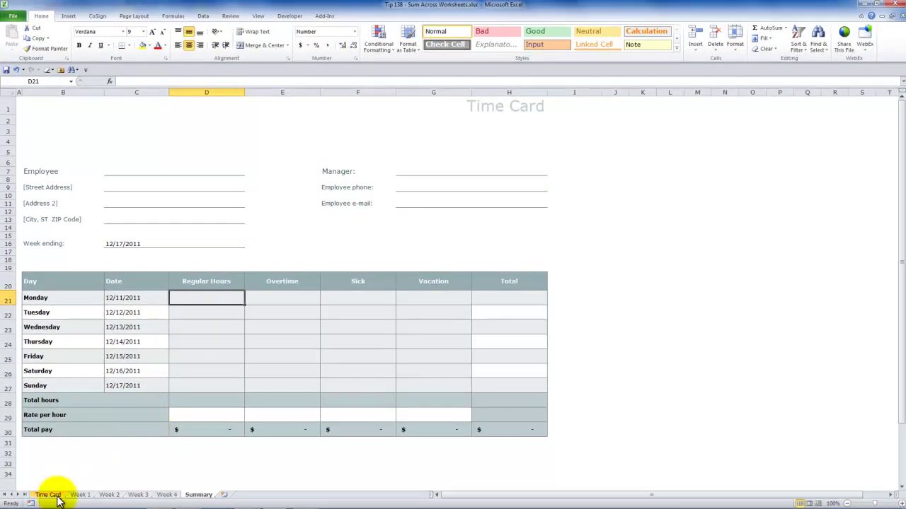
Enter =SUM('Week 1:Week 4'!D21) in Summary D21, showing 32.00
{"action": "left_click", "coordinate": [56, 496]}
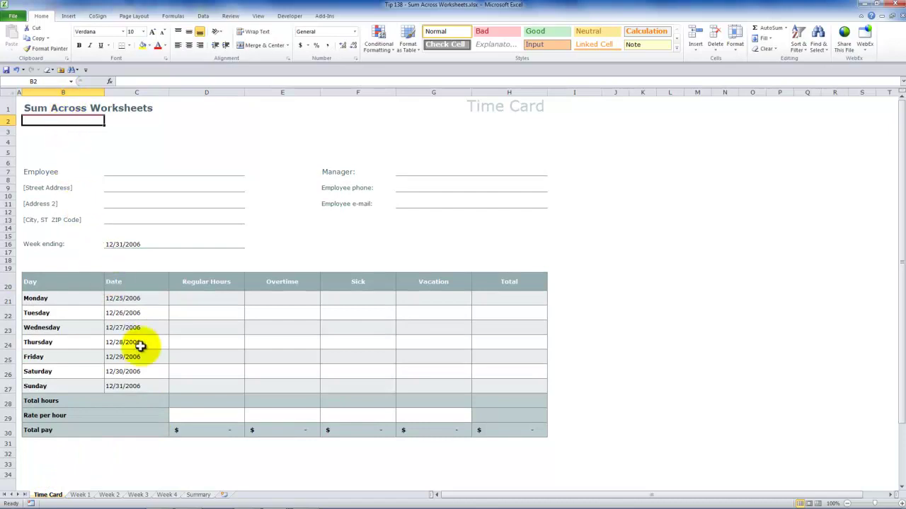
{"action": "left_click", "coordinate": [199, 495]}
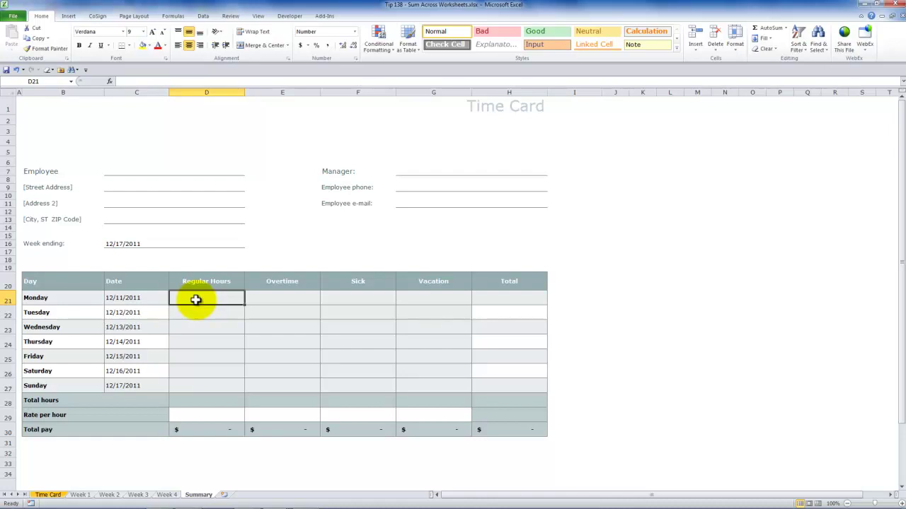
{"action": "type", "text": "="}
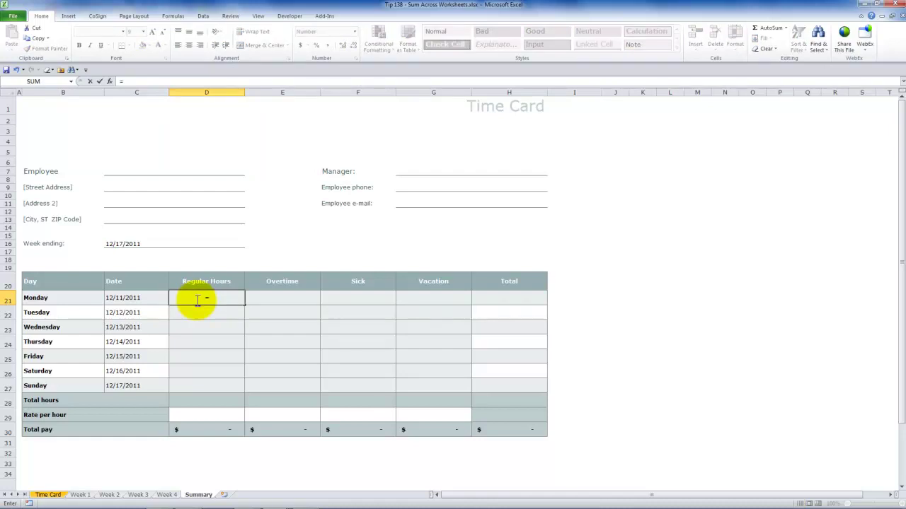
{"action": "type", "text": "sum"}
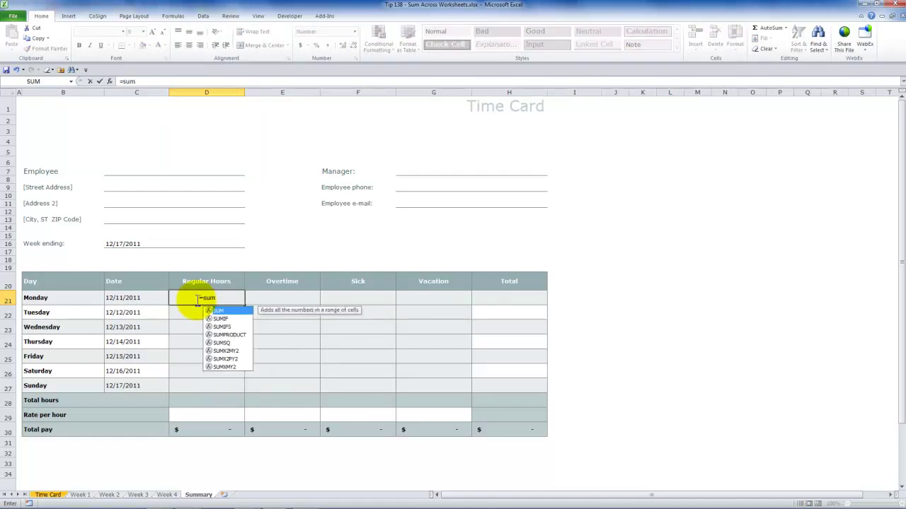
{"action": "key", "text": "Tab"}
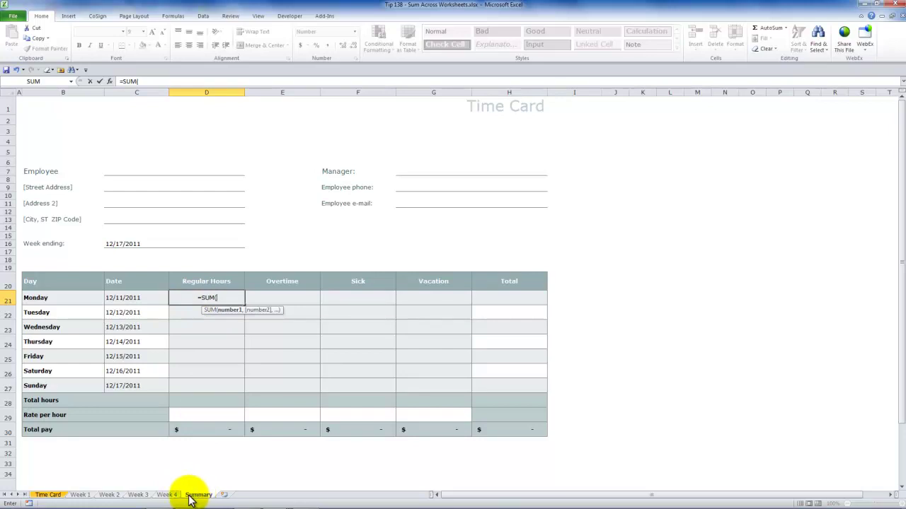
{"action": "left_click", "coordinate": [75, 494]}
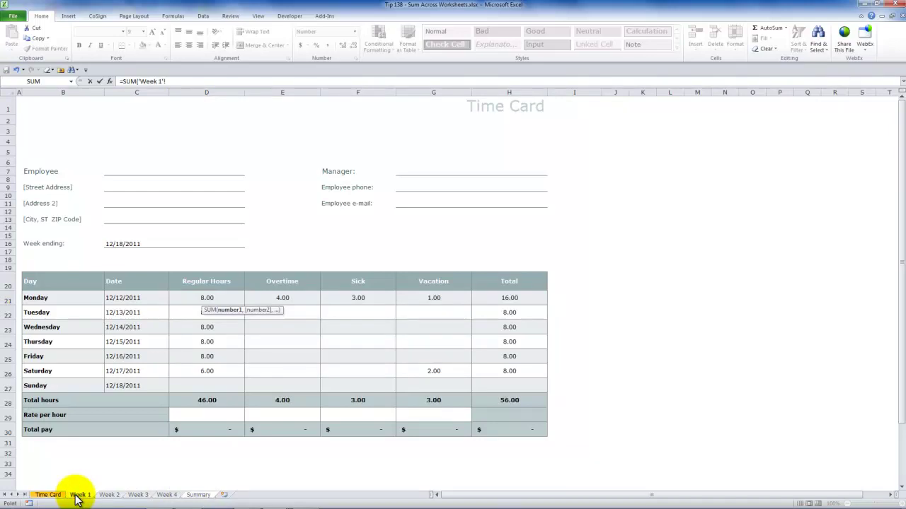
{"action": "left_click", "coordinate": [194, 298]}
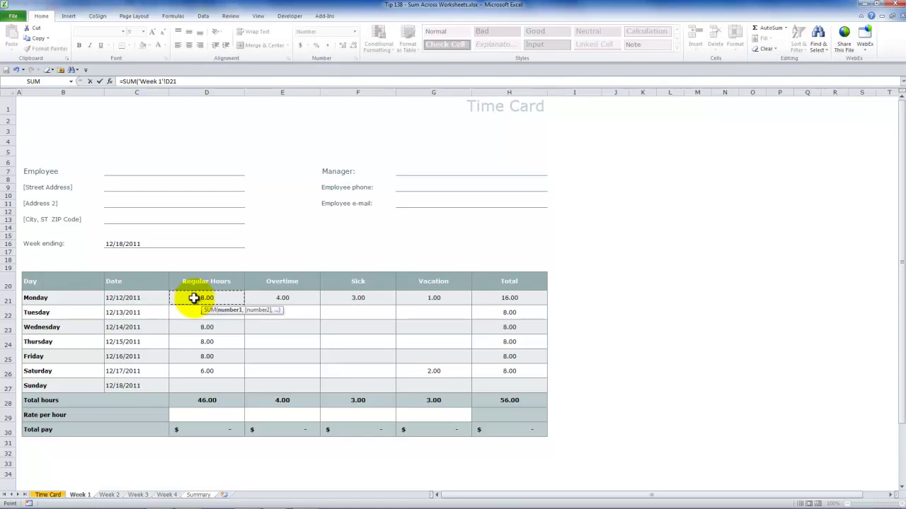
{"action": "left_click", "coordinate": [167, 496], "text": "shift"}
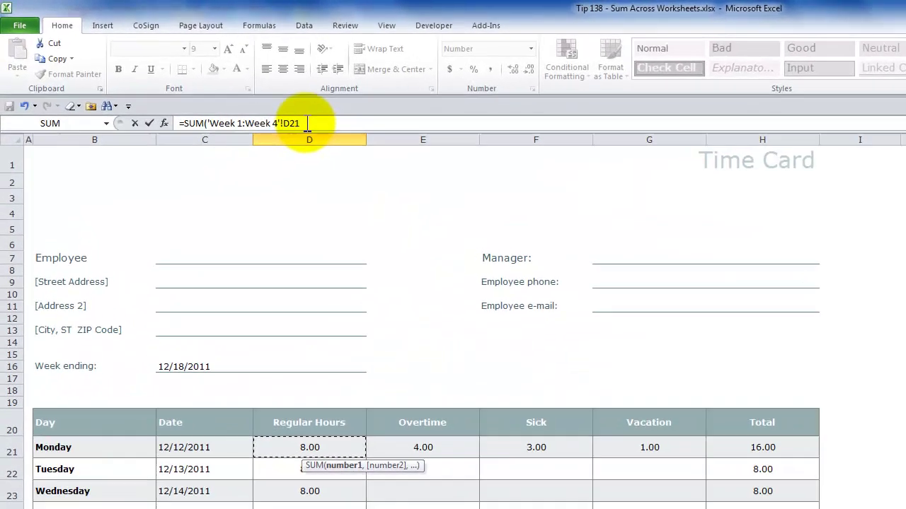
{"action": "left_click", "coordinate": [307, 124]}
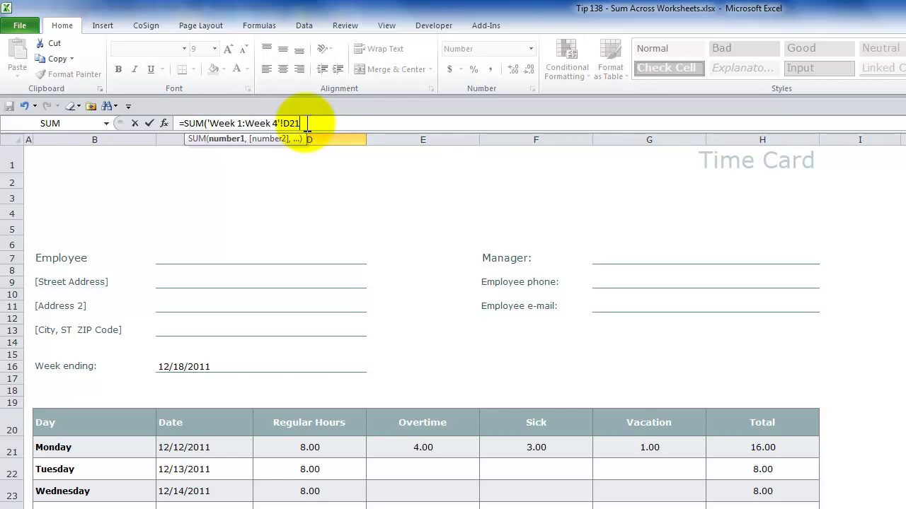
{"action": "type", "text": ")"}
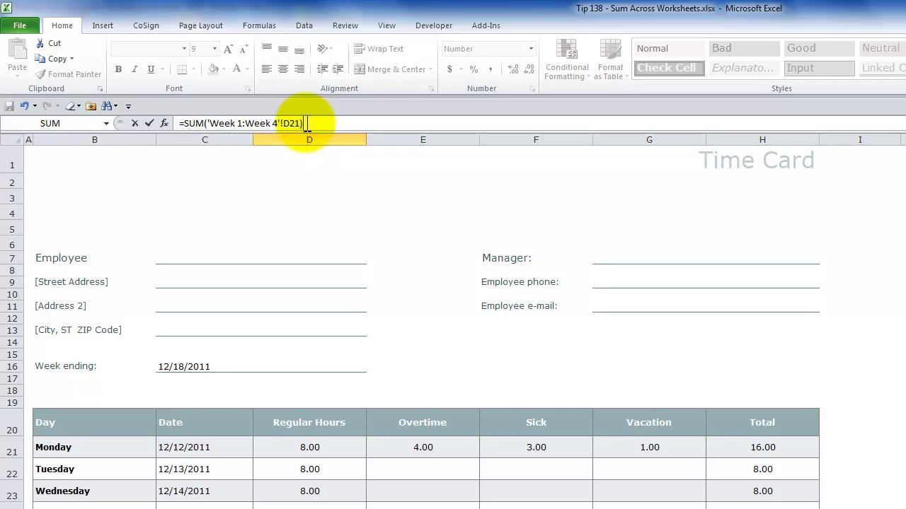
{"action": "left_click", "coordinate": [149, 124]}
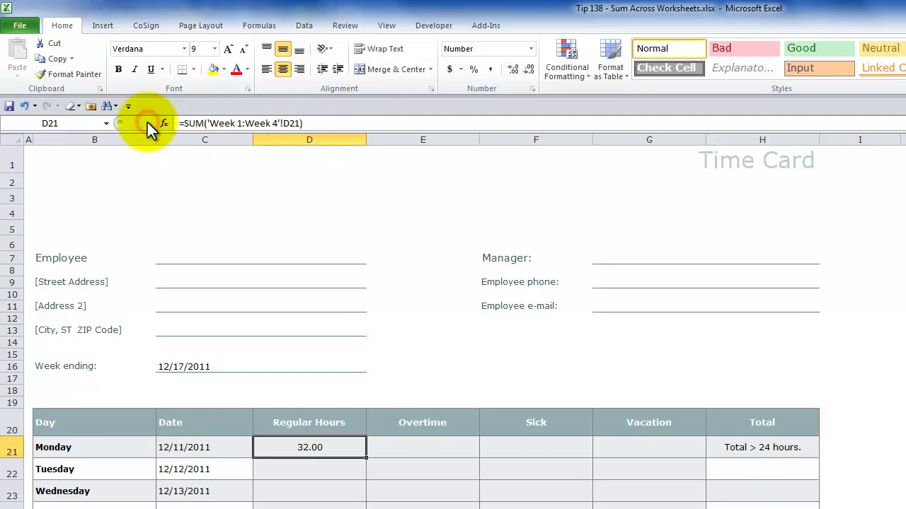
Fill D21's cross-sheet SUM down the Regular Hours column to Sunday, checking D26's formula
{"action": "double_click", "coordinate": [332, 447]}
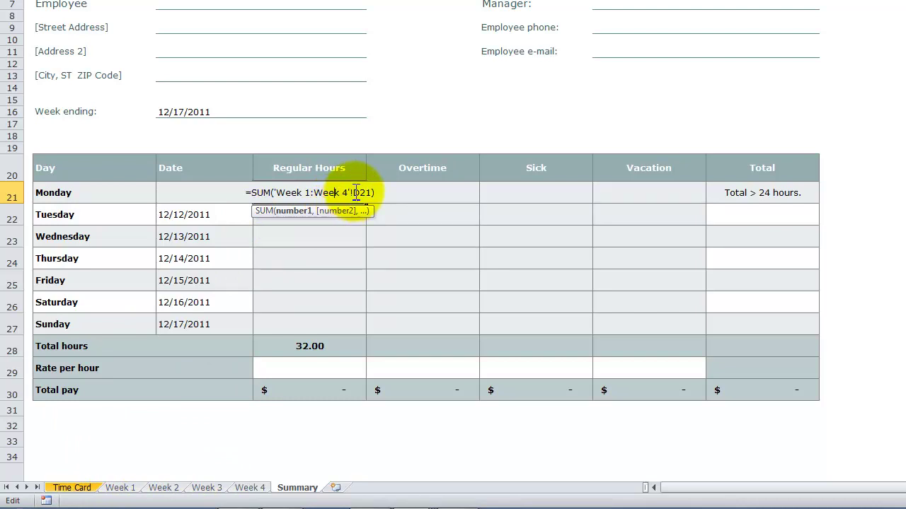
{"action": "key", "text": "ctrl+Return"}
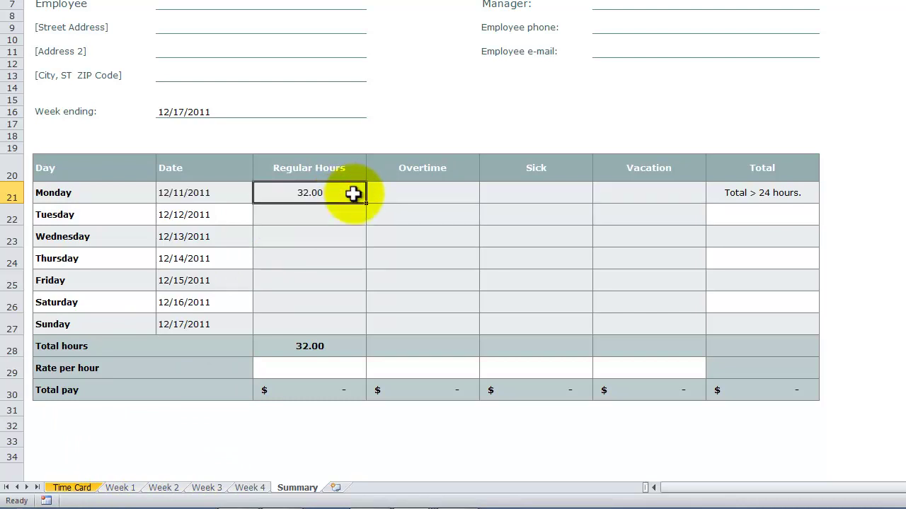
{"action": "left_click_drag", "start_coordinate": [367, 203], "coordinate": [350, 328]}
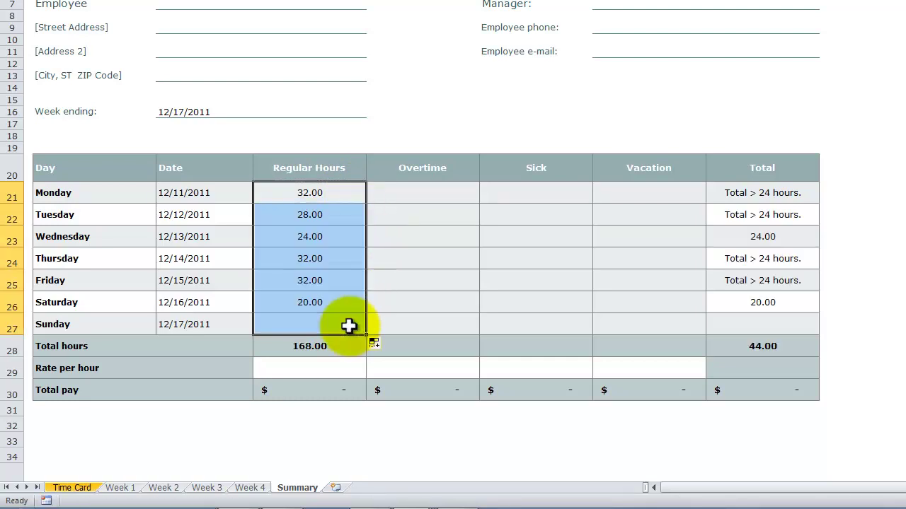
{"action": "left_click", "coordinate": [324, 305]}
{"action": "double_click", "coordinate": [323, 304]}
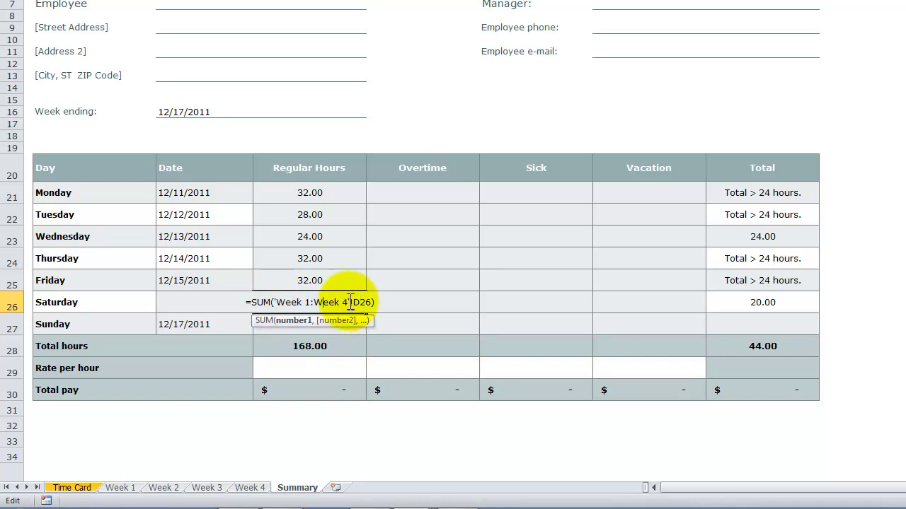
{"action": "key", "text": "ctrl+Return"}
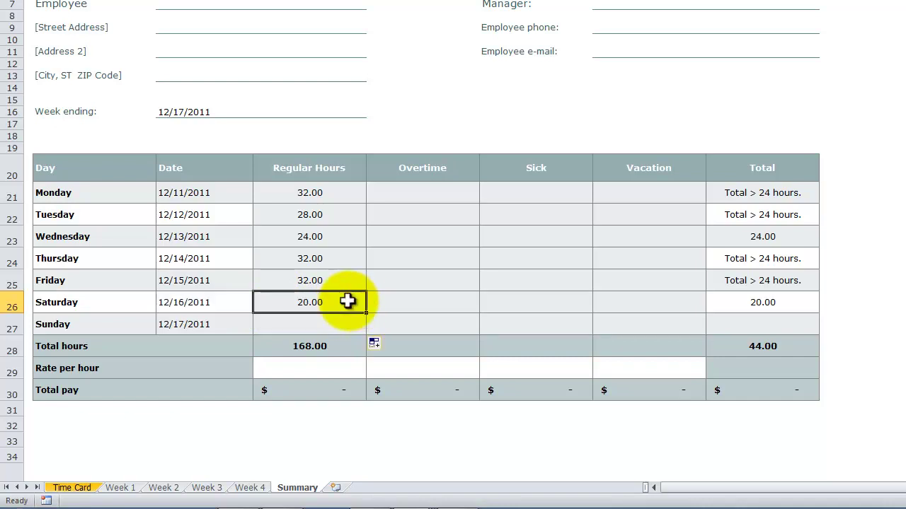
Copy the formulas across to Vacation for Monday–Sunday, totalling 168.00, 14.00, 11.00 and 18.00
{"action": "left_click", "coordinate": [341, 194]}
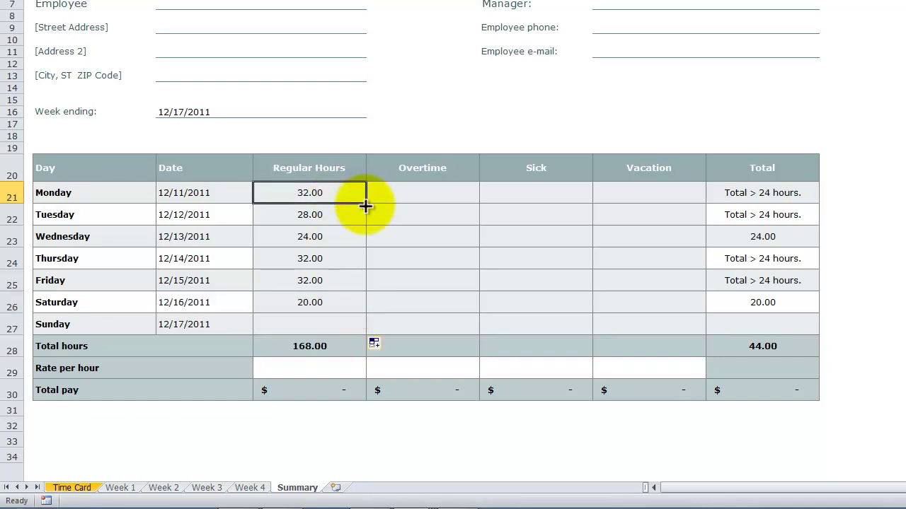
{"action": "left_click_drag", "start_coordinate": [366, 202], "coordinate": [649, 212]}
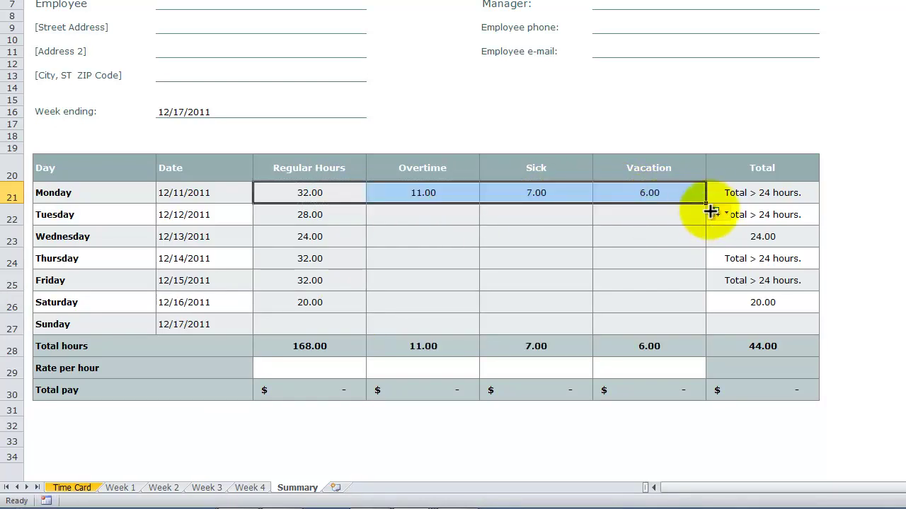
{"action": "left_click_drag", "start_coordinate": [707, 203], "coordinate": [687, 329]}
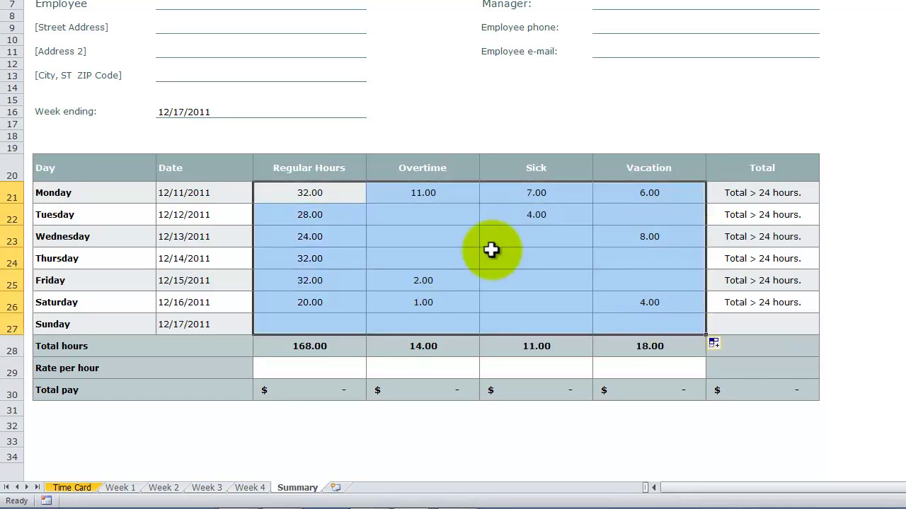
{"action": "left_click", "coordinate": [441, 254]}
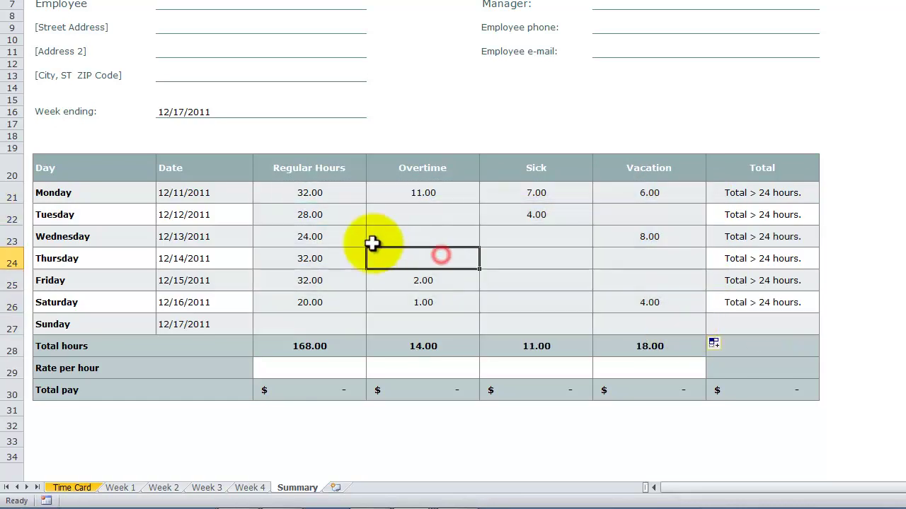
{"action": "left_click", "coordinate": [300, 232]}
{"action": "left_click", "coordinate": [429, 194]}
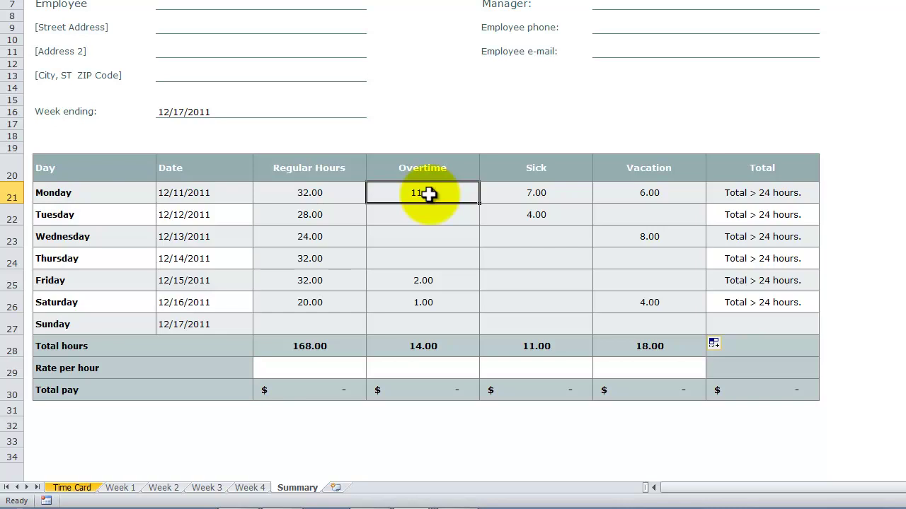
{"action": "left_click", "coordinate": [118, 488]}
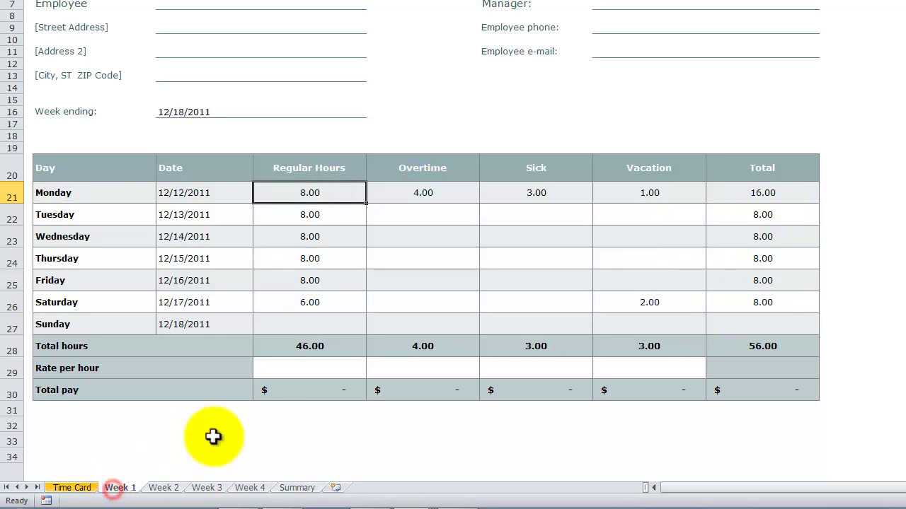
{"action": "left_click", "coordinate": [443, 192]}
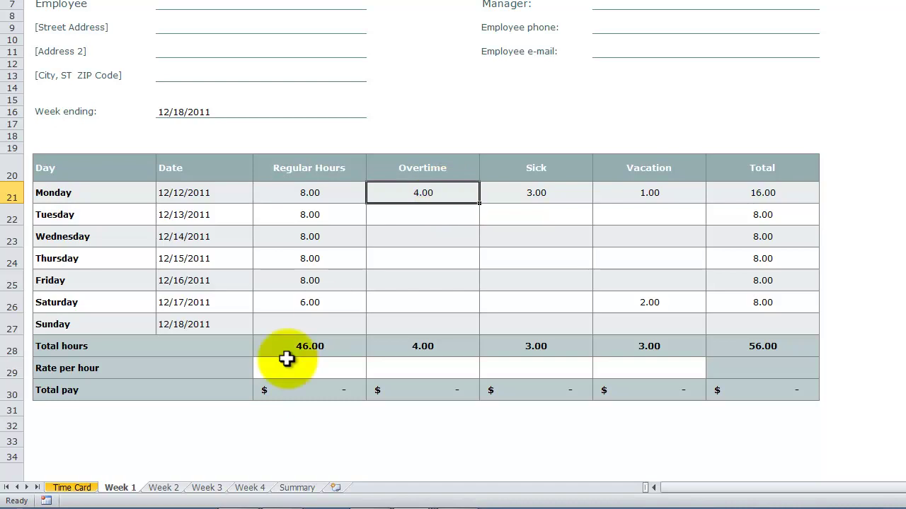
{"action": "left_click", "coordinate": [163, 488]}
{"action": "left_click", "coordinate": [420, 193]}
{"action": "left_click", "coordinate": [206, 488]}
{"action": "left_click", "coordinate": [250, 488]}
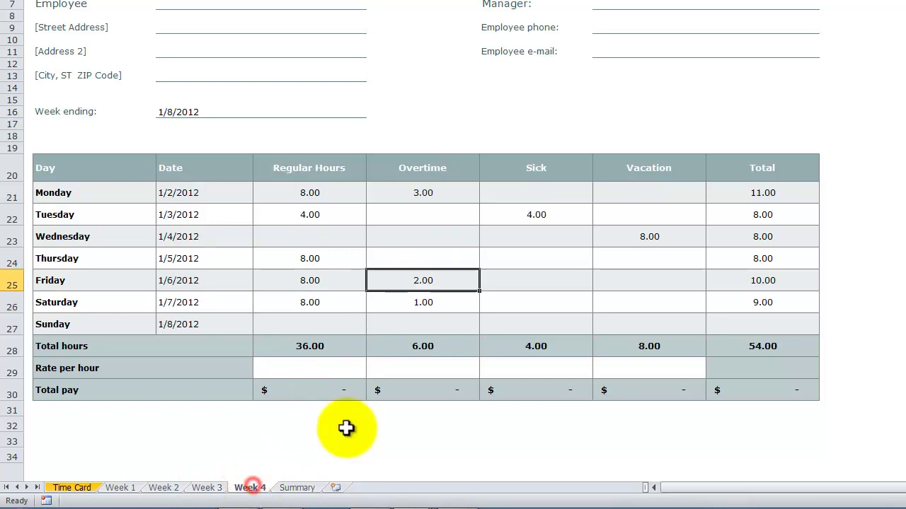
{"action": "left_click", "coordinate": [297, 488]}
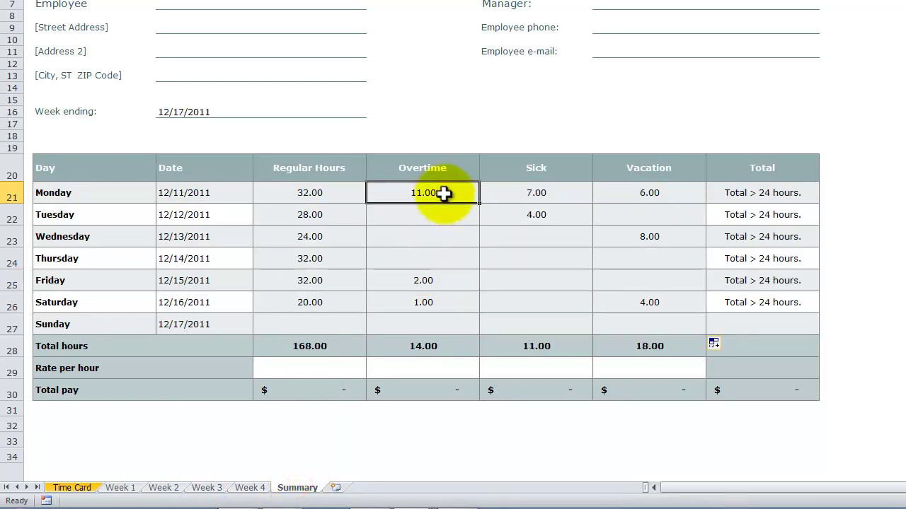
Inspect the Total hours SUM formula in D28 without changing it
{"action": "left_click", "coordinate": [343, 195]}
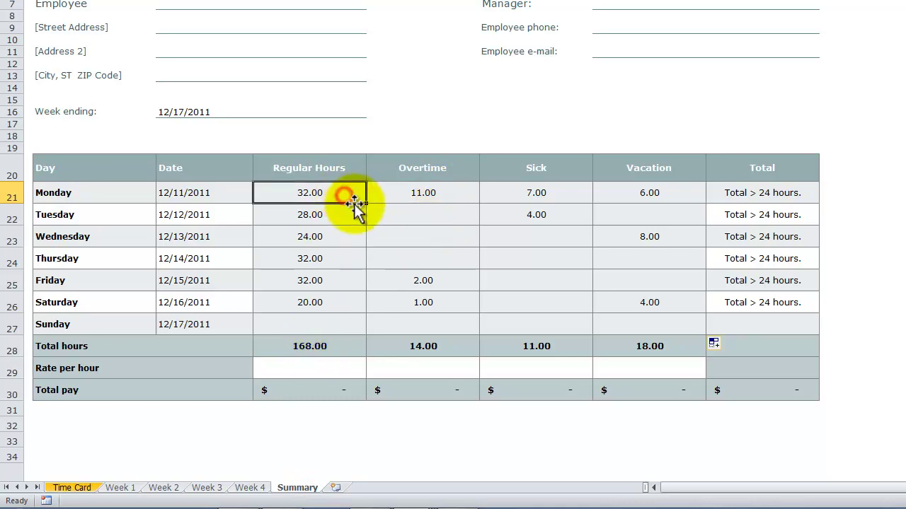
{"action": "left_click", "coordinate": [309, 346]}
{"action": "double_click", "coordinate": [309, 346]}
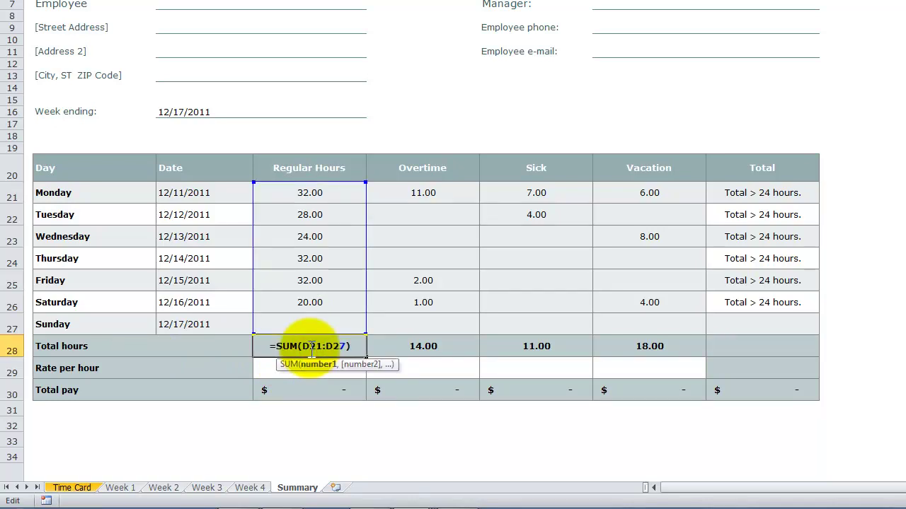
{"action": "key", "text": "Escape"}
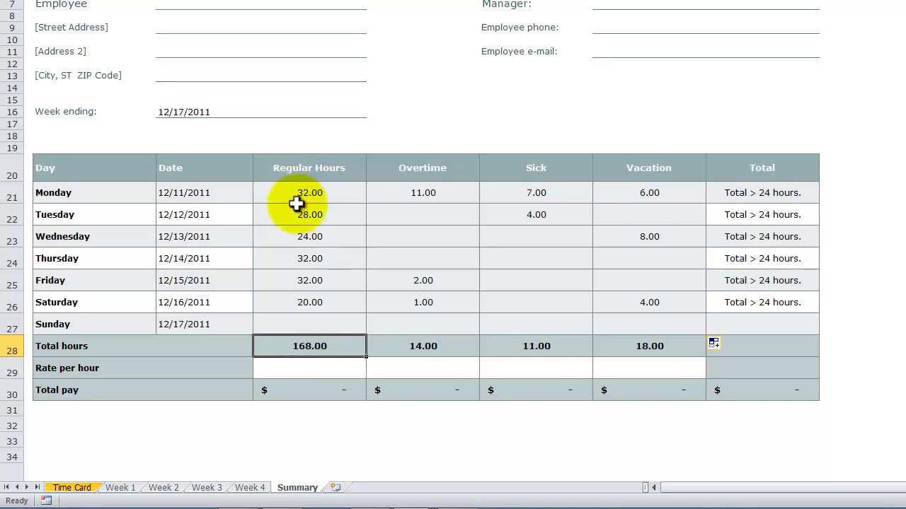
Delete the summed values in D21:G27
{"action": "left_click_drag", "start_coordinate": [295, 199], "coordinate": [650, 331]}
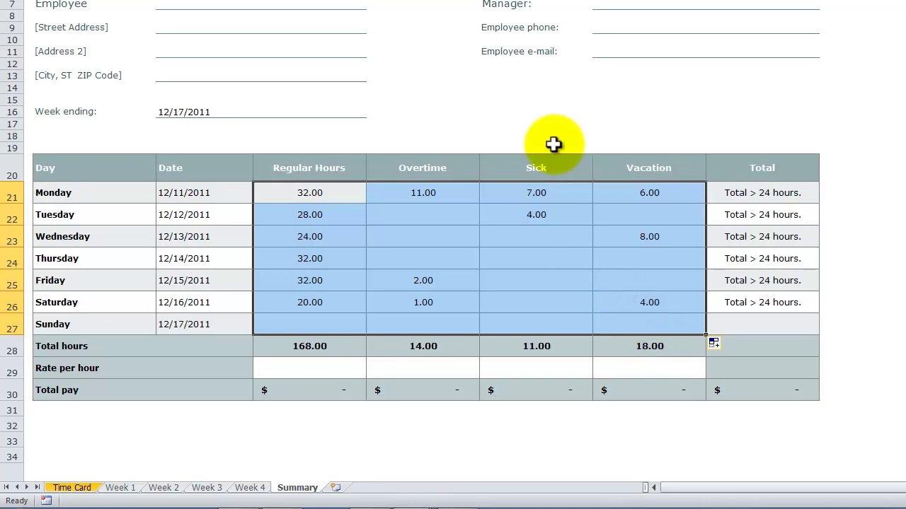
{"action": "left_click", "coordinate": [313, 193]}
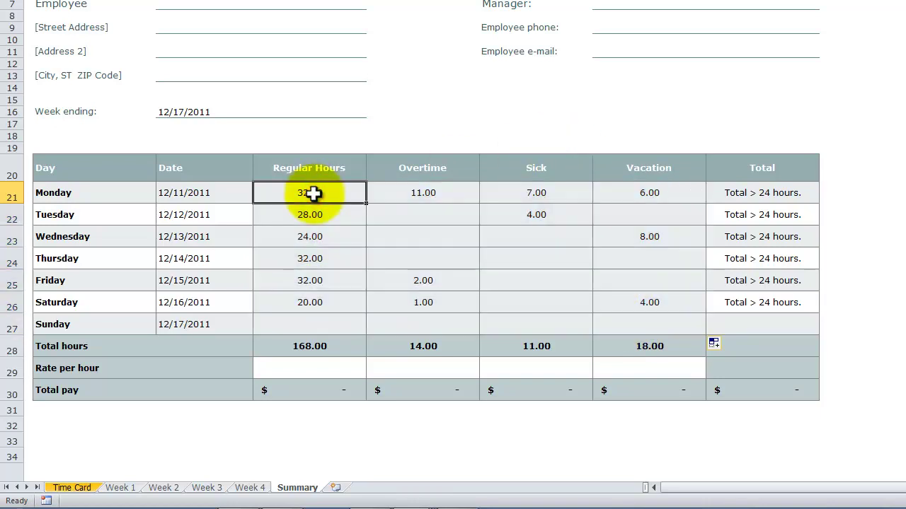
{"action": "left_click_drag", "start_coordinate": [314, 193], "coordinate": [625, 319]}
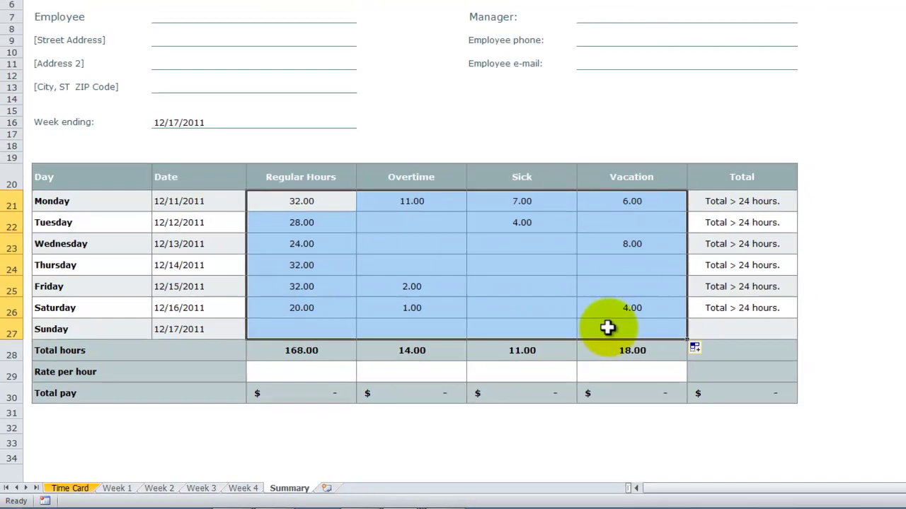
{"action": "key", "text": "Delete"}
Type =SUM('Week 1:Week 4'!D21) into Summary D21, leaving it uncommitted
{"action": "left_click", "coordinate": [319, 201]}
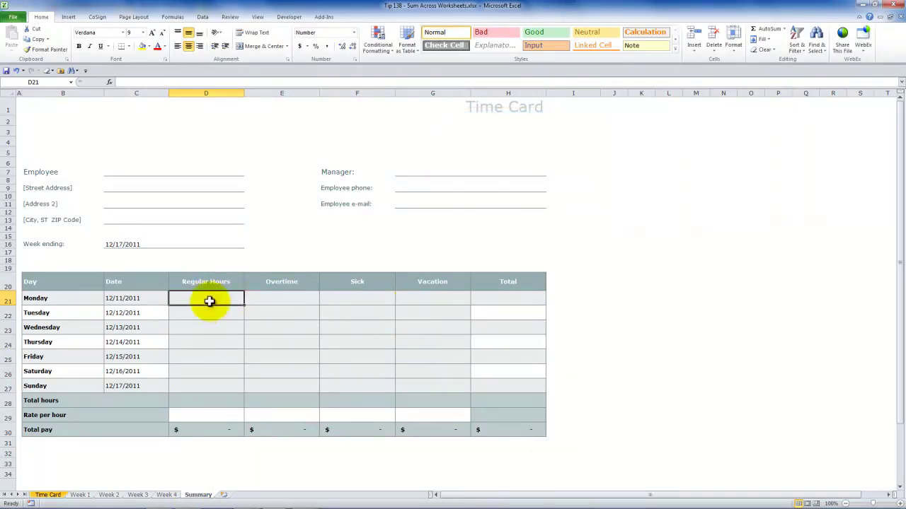
{"action": "type", "text": "=su"}
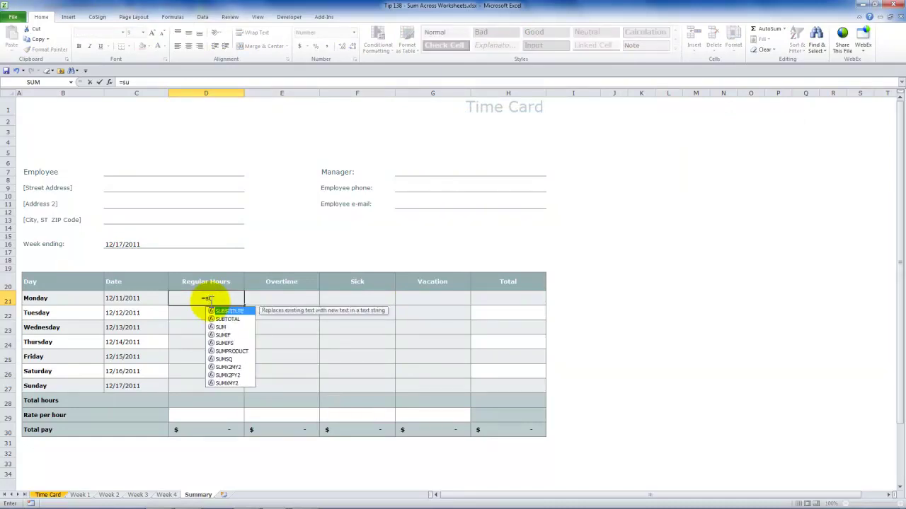
{"action": "type", "text": "m"}
{"action": "key", "text": "Tab"}
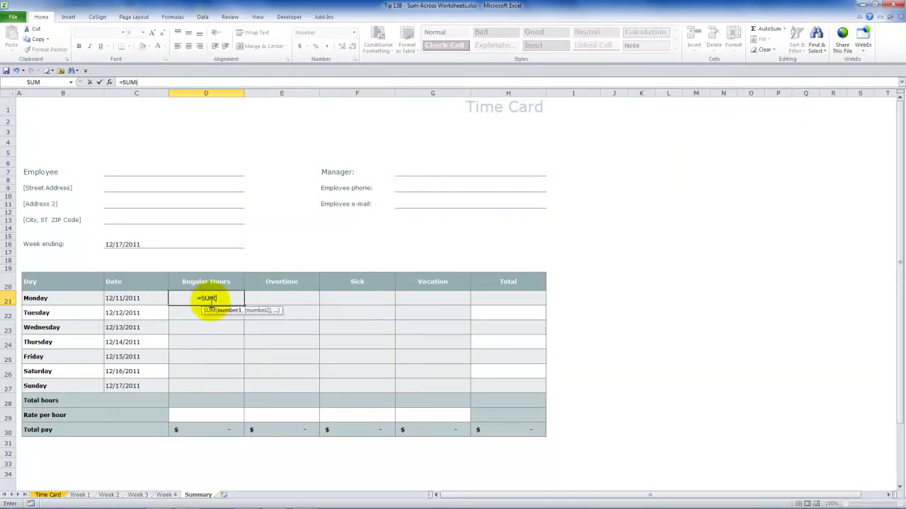
{"action": "left_click", "coordinate": [80, 495]}
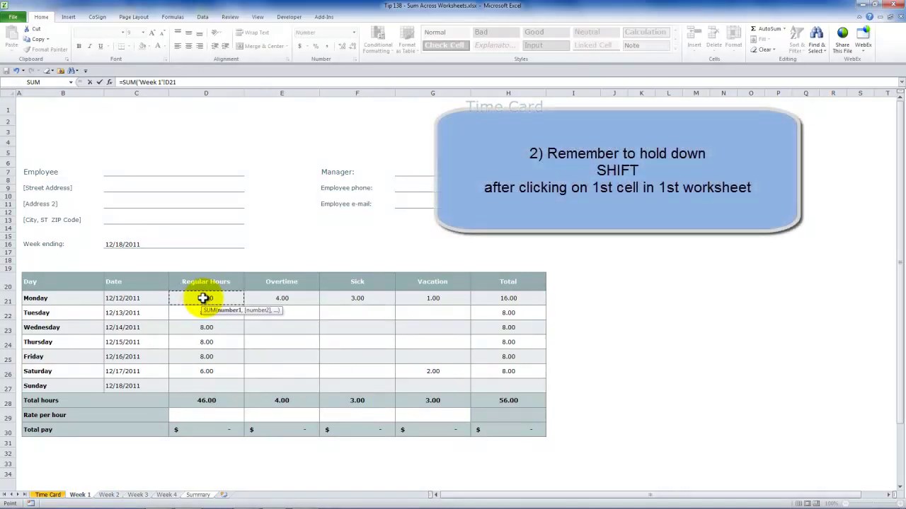
{"action": "left_click", "coordinate": [168, 496], "text": "shift"}
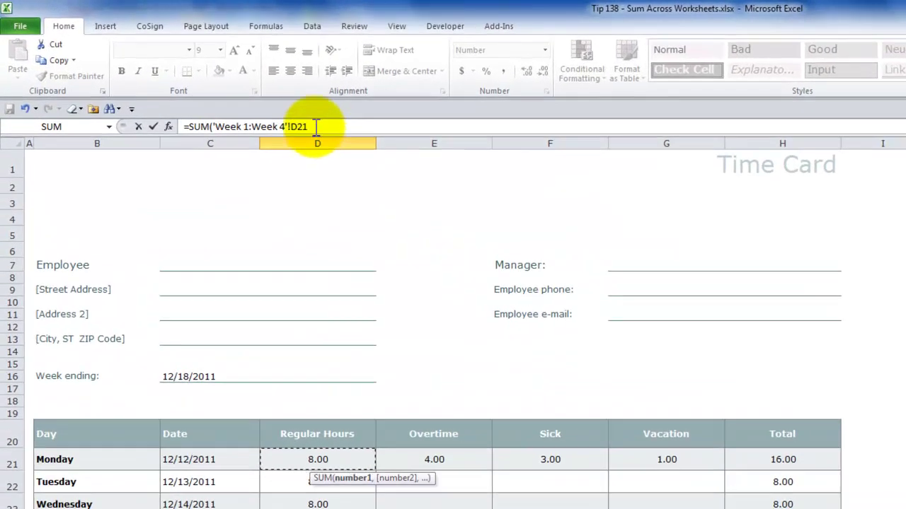
{"action": "left_click", "coordinate": [316, 126]}
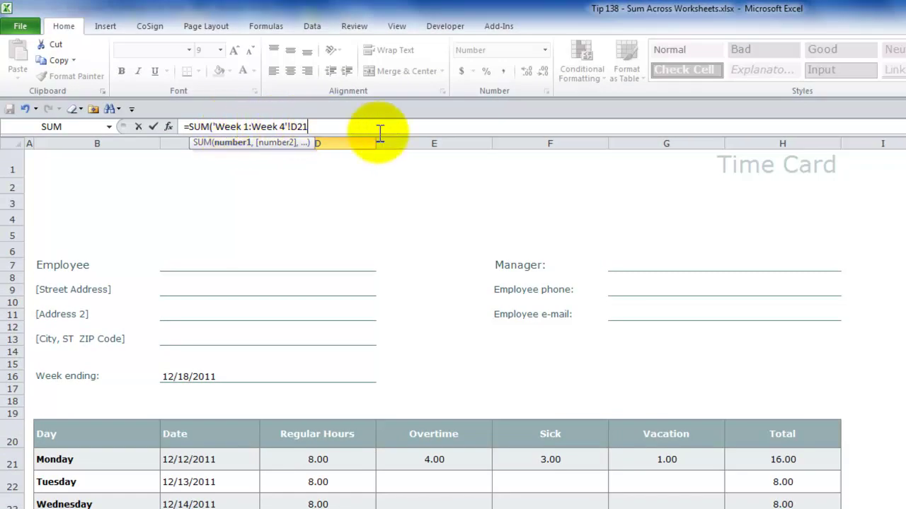
{"action": "type", "text": ")"}
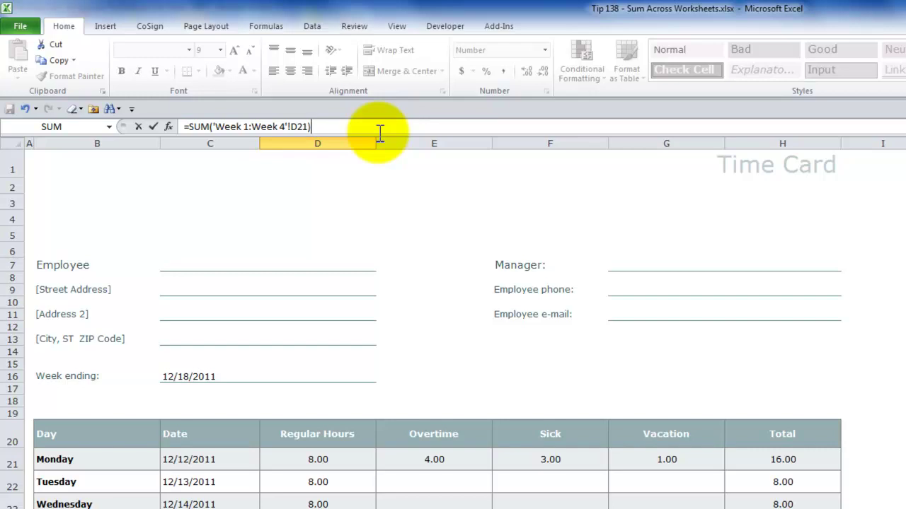
Commit the SUM and fill it over D21:G27, giving totals 168.00, 14.00, 11.00, 18.00
{"action": "key", "text": "Return"}
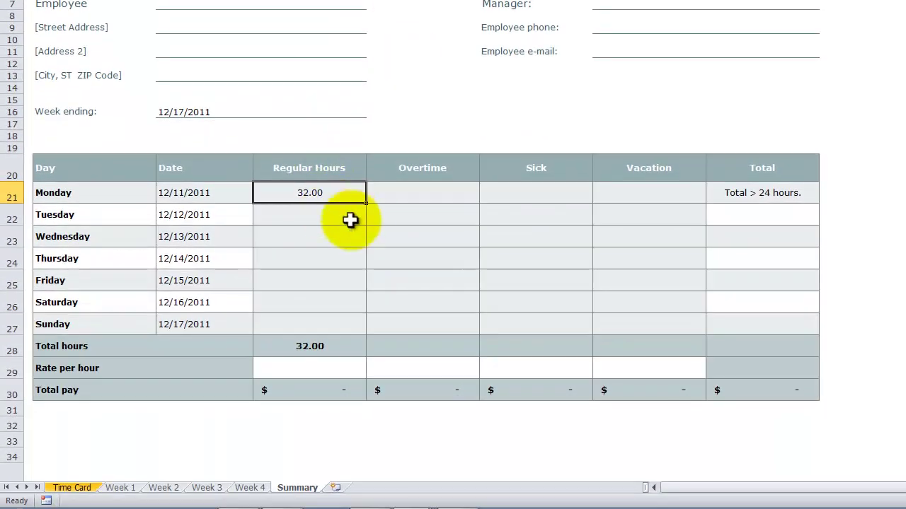
{"action": "left_click_drag", "start_coordinate": [366, 203], "coordinate": [666, 322]}
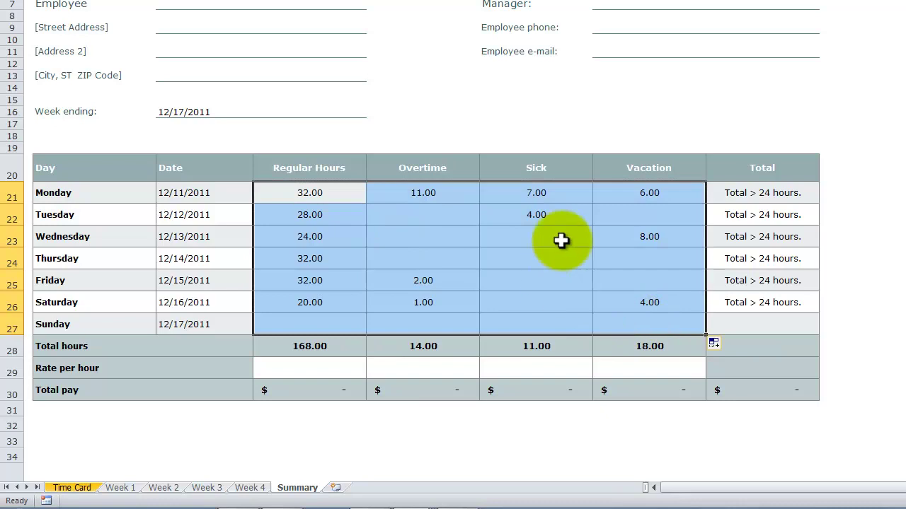
{"action": "left_click", "coordinate": [646, 193]}
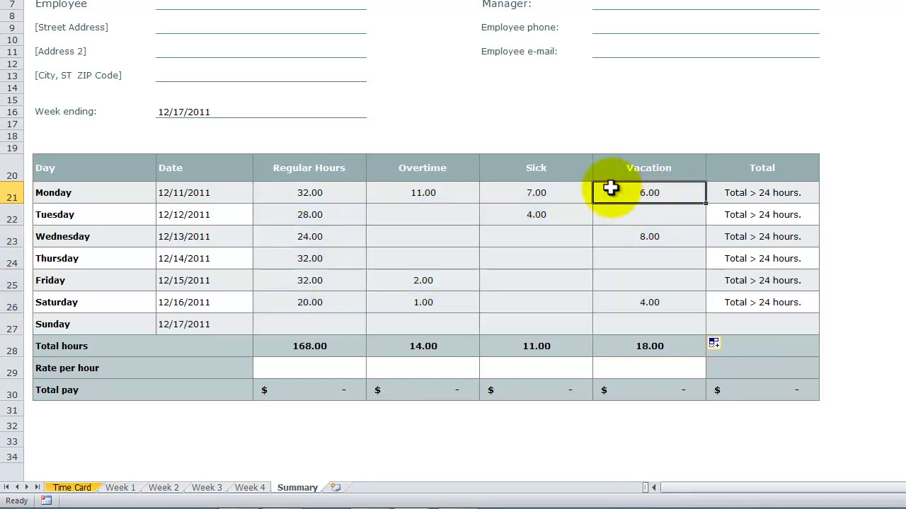
Give Week 4's Monday 8 Vacation hours with regular hours cleared; Summary totals become 160.00, 11.00, 11.00, 26.00
{"action": "left_click", "coordinate": [247, 488]}
{"action": "left_click", "coordinate": [637, 194]}
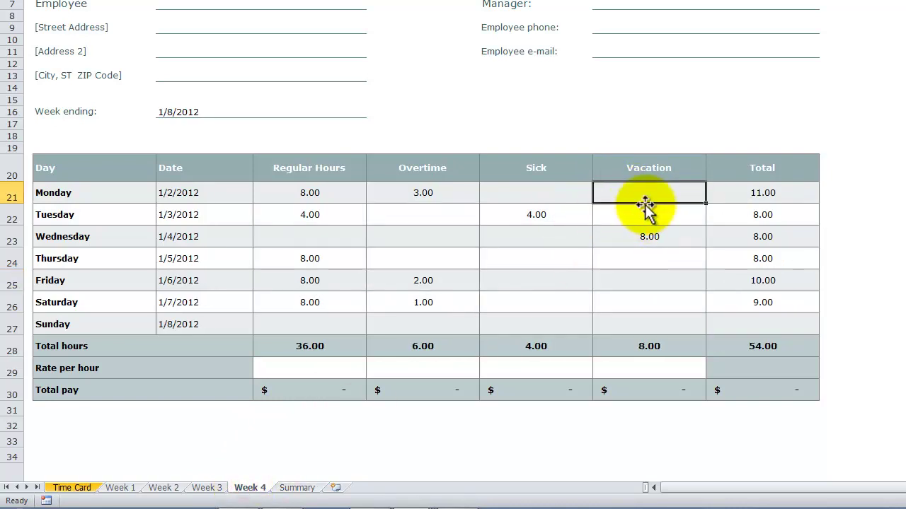
{"action": "type", "text": "8"}
{"action": "key", "text": "Left"}
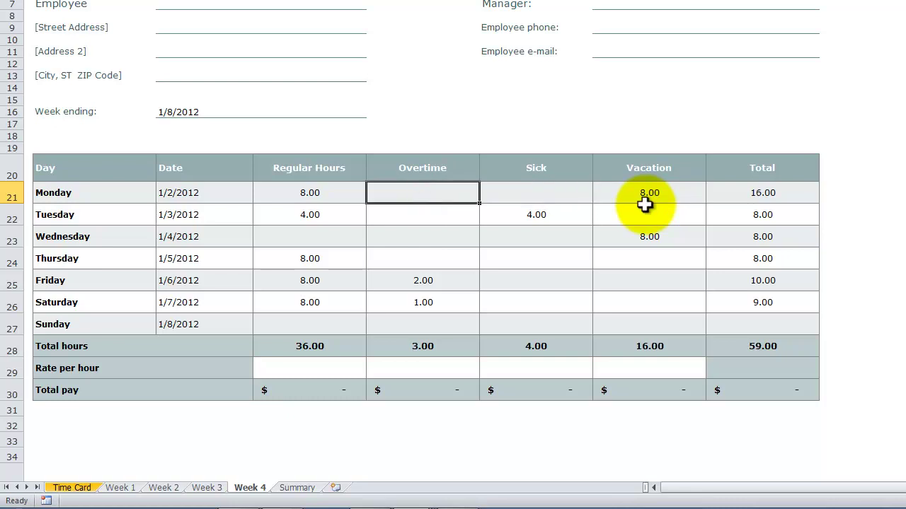
{"action": "key", "text": "Left"}
{"action": "key", "text": "Delete"}
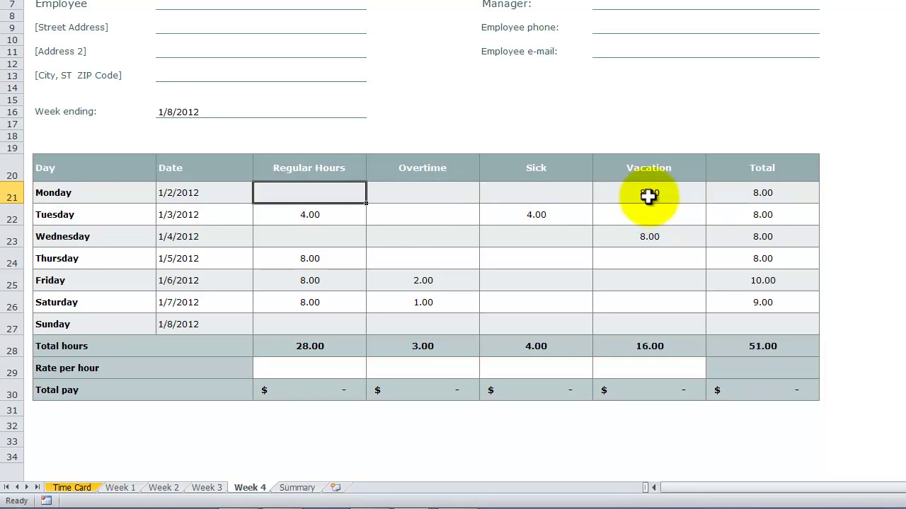
{"action": "left_click", "coordinate": [649, 195]}
{"action": "left_click", "coordinate": [297, 488]}
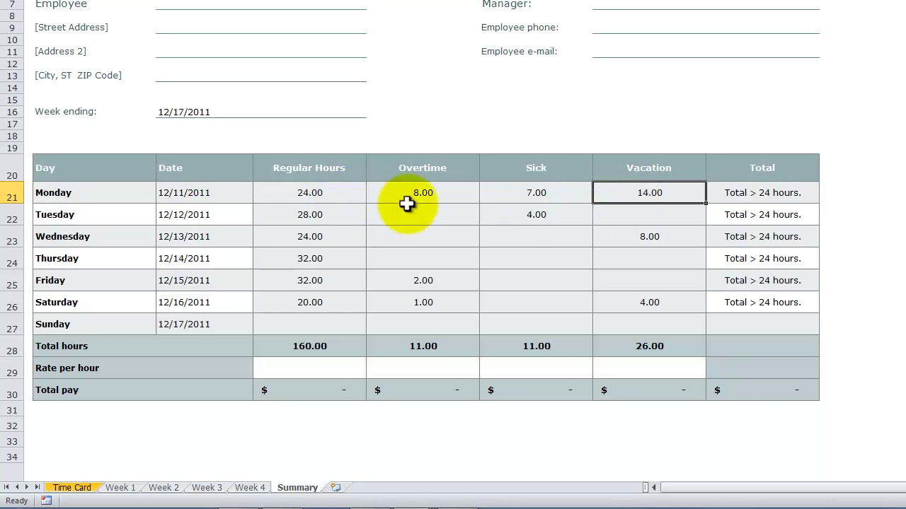
In Summarize Using Consolidation.xlsx, review the Time Card and Week 1–4 sheets, ending on the empty Summary sheet
{"action": "left_click", "coordinate": [74, 489]}
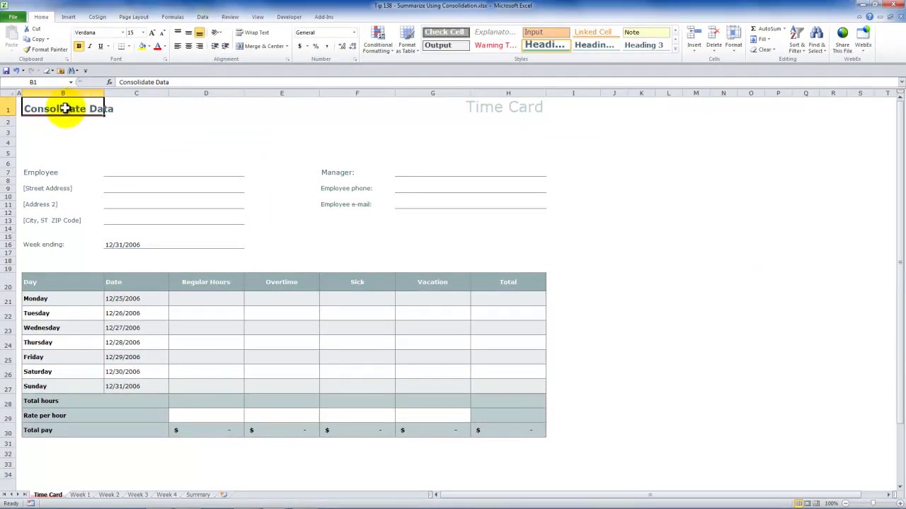
{"action": "left_click", "coordinate": [78, 498]}
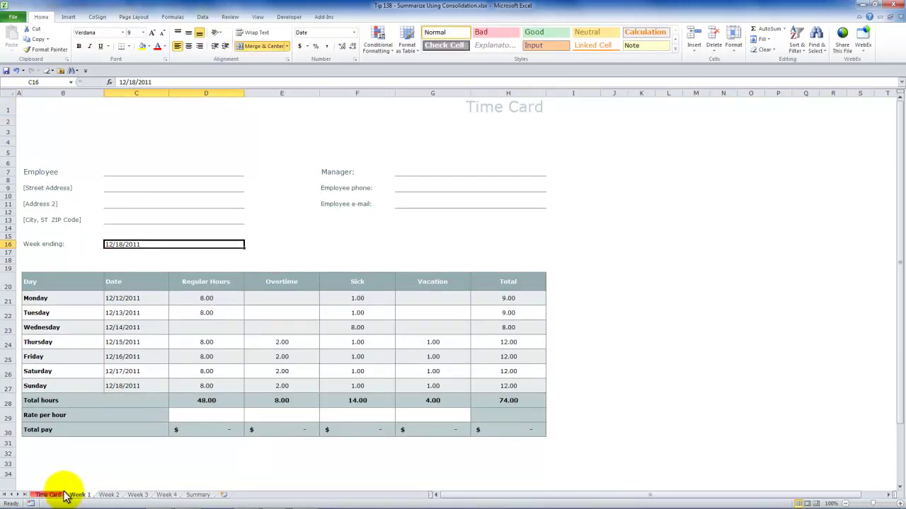
{"action": "left_click", "coordinate": [62, 495]}
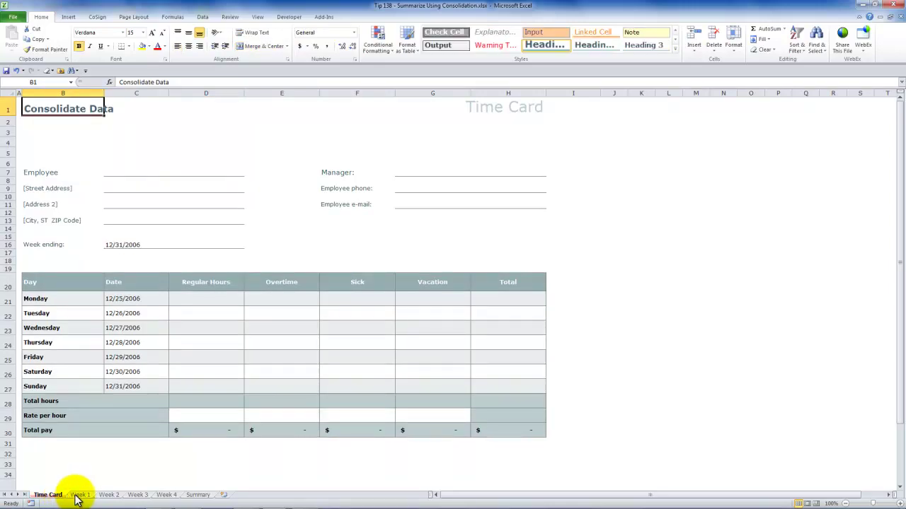
{"action": "left_click", "coordinate": [80, 496]}
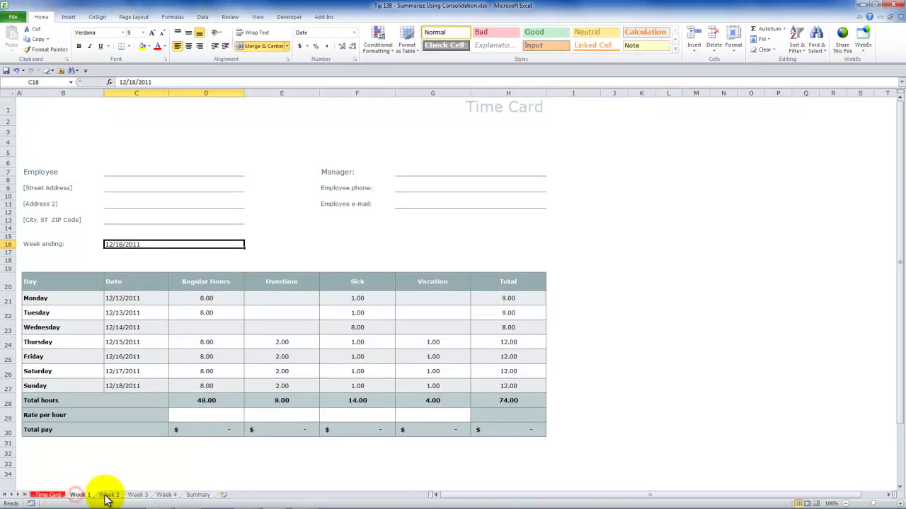
{"action": "left_click", "coordinate": [106, 495]}
{"action": "left_click", "coordinate": [136, 495]}
{"action": "left_click", "coordinate": [167, 496]}
{"action": "left_click", "coordinate": [198, 495]}
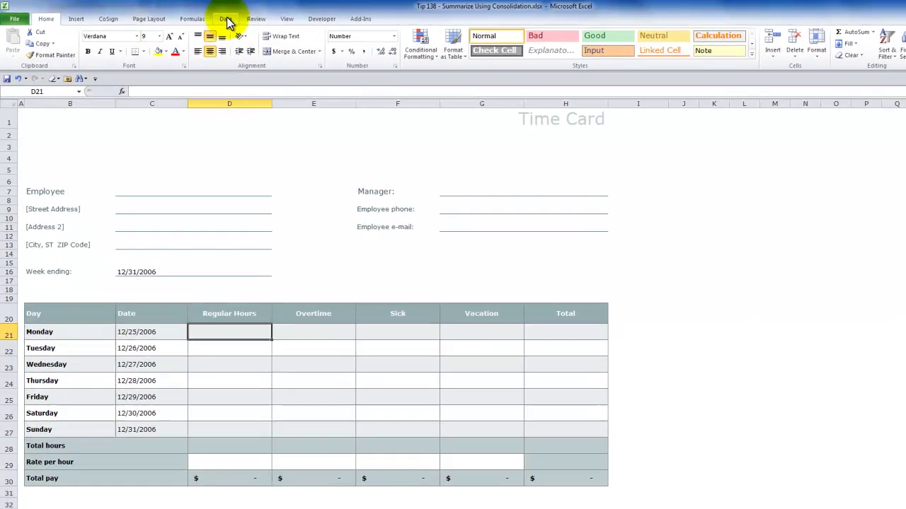
{"action": "left_click", "coordinate": [202, 16]}
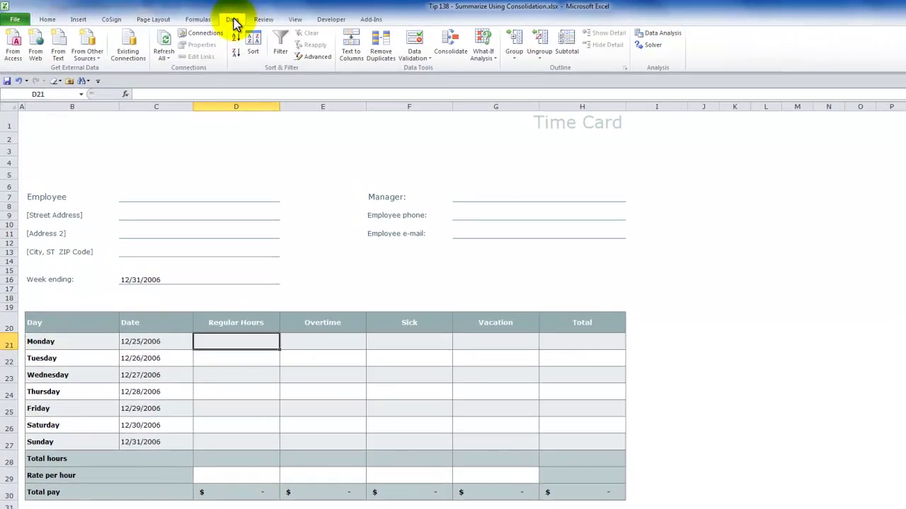
Start a Consolidate with Sum as the function and Create links to source data ticked
{"action": "left_click", "coordinate": [451, 46]}
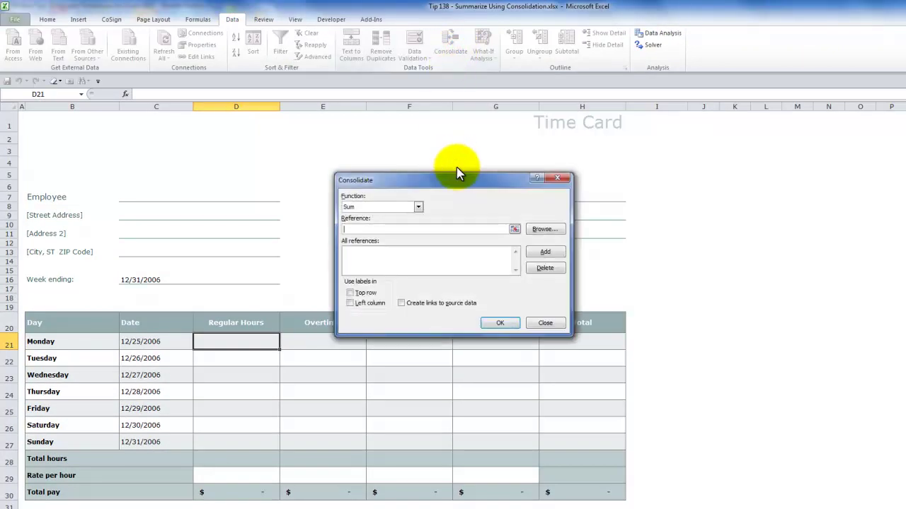
{"action": "left_click_drag", "start_coordinate": [446, 182], "coordinate": [358, 126]}
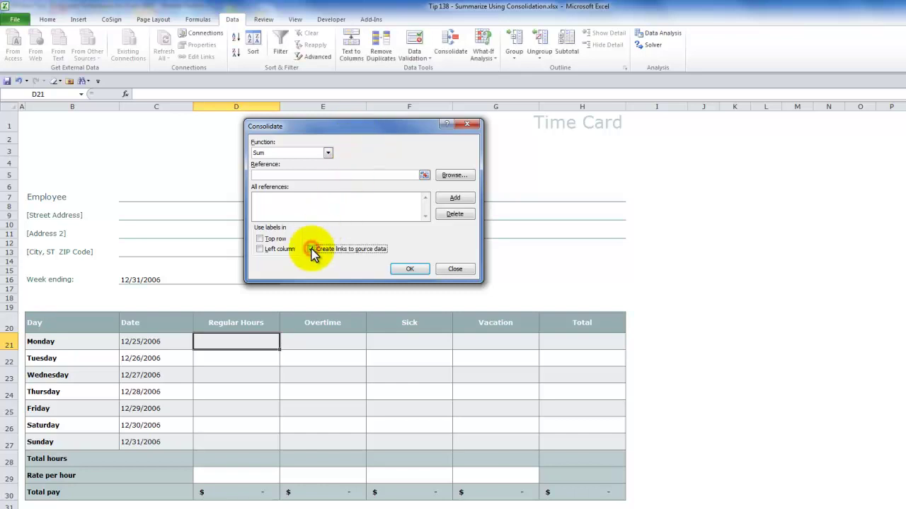
{"action": "left_click", "coordinate": [311, 249]}
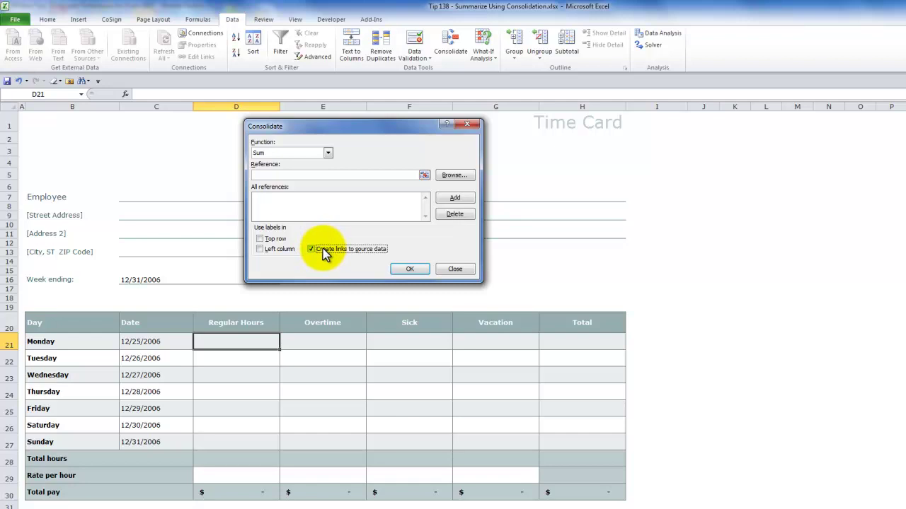
{"action": "left_click", "coordinate": [327, 154]}
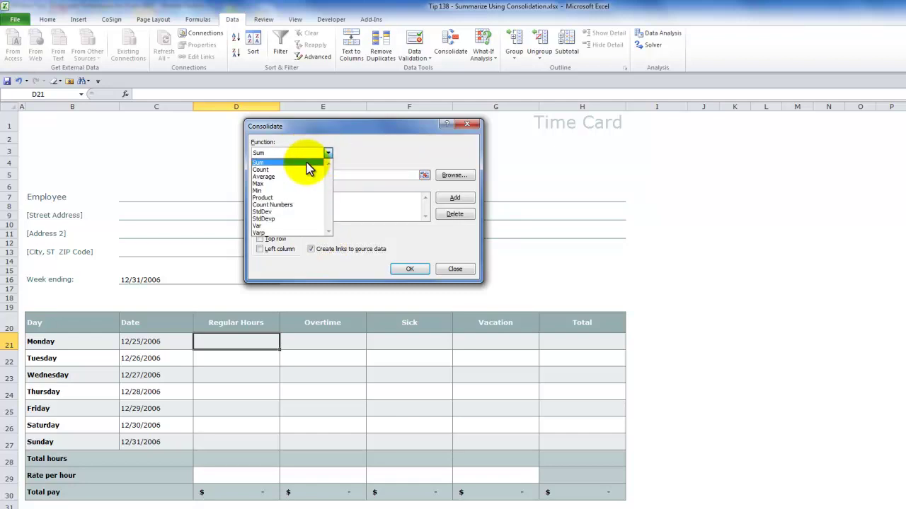
{"action": "left_click", "coordinate": [306, 163]}
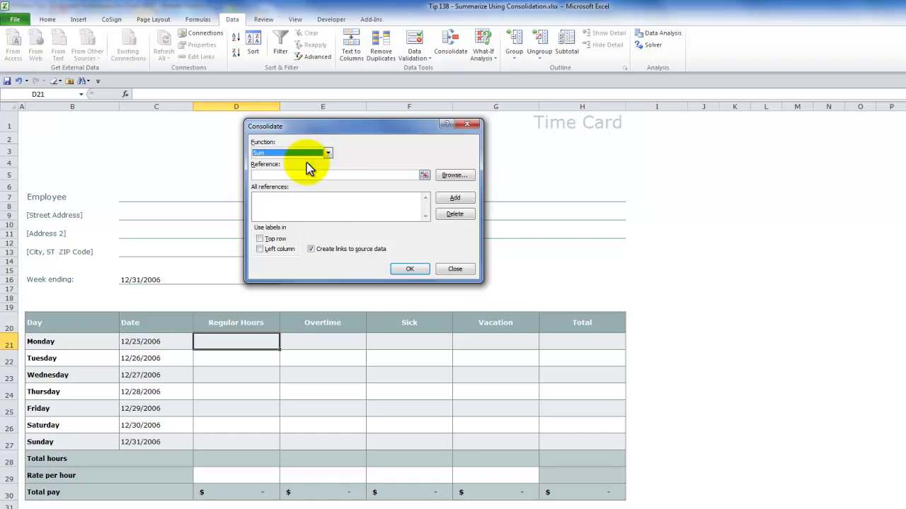
{"action": "left_click", "coordinate": [260, 175]}
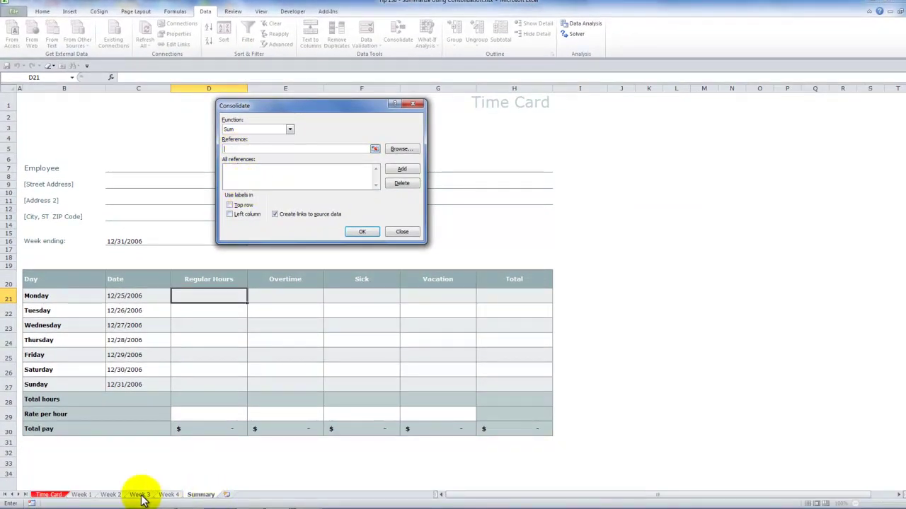
Add Week 1's hours range D21:G27 to the consolidation references
{"action": "left_click", "coordinate": [80, 495]}
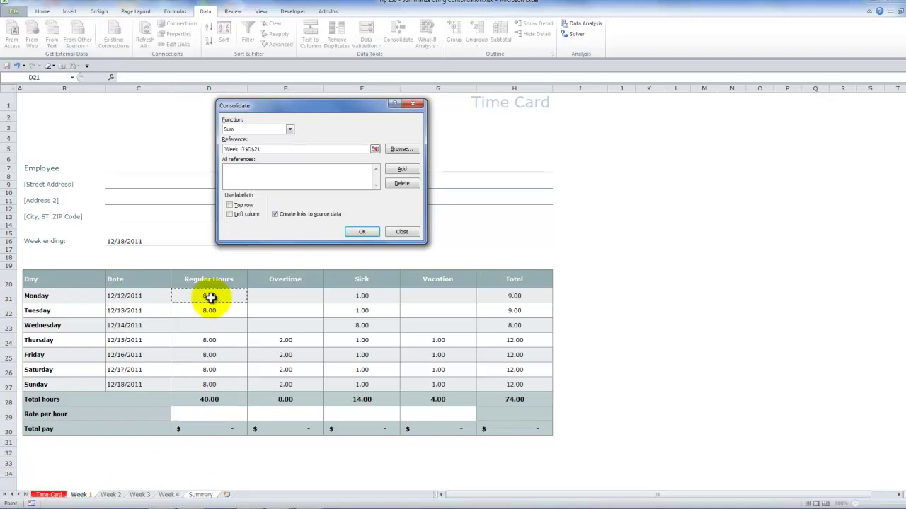
{"action": "left_click_drag", "start_coordinate": [210, 298], "coordinate": [428, 388]}
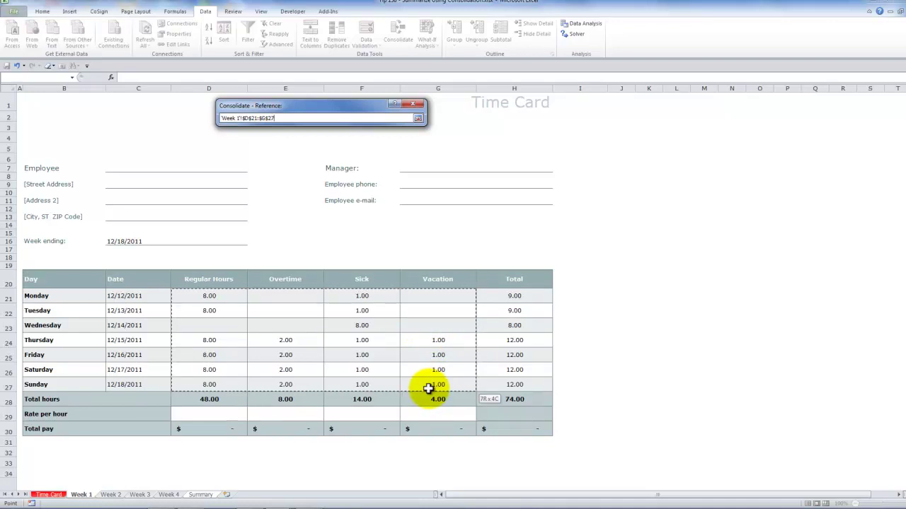
{"action": "left_click_drag", "start_coordinate": [428, 388], "coordinate": [428, 389]}
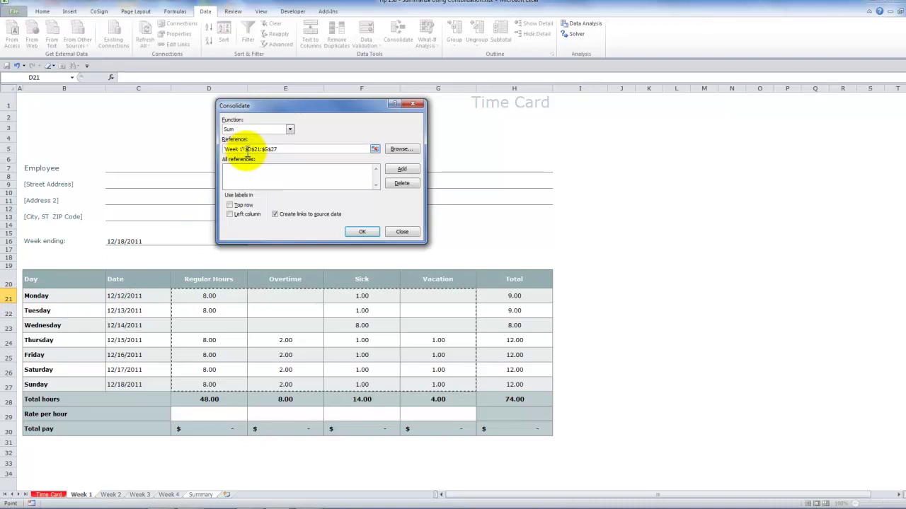
{"action": "left_click", "coordinate": [397, 168]}
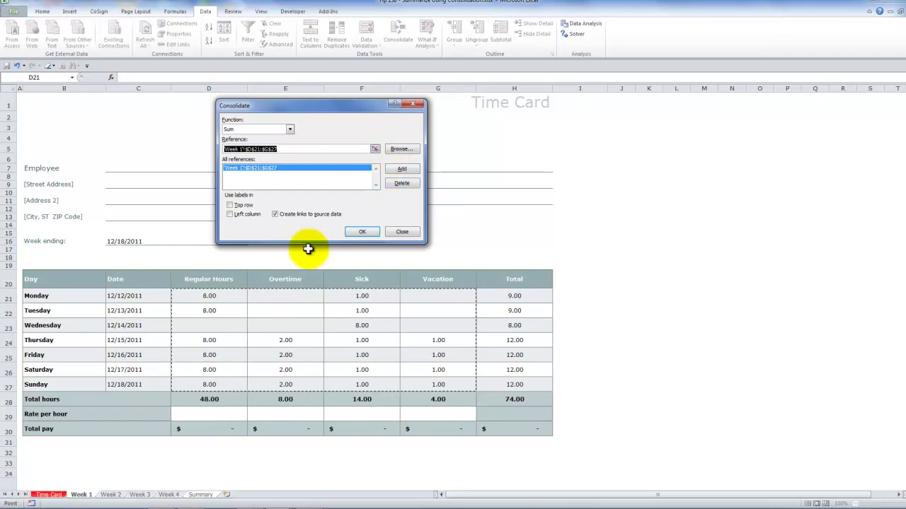
{"action": "left_click", "coordinate": [110, 496]}
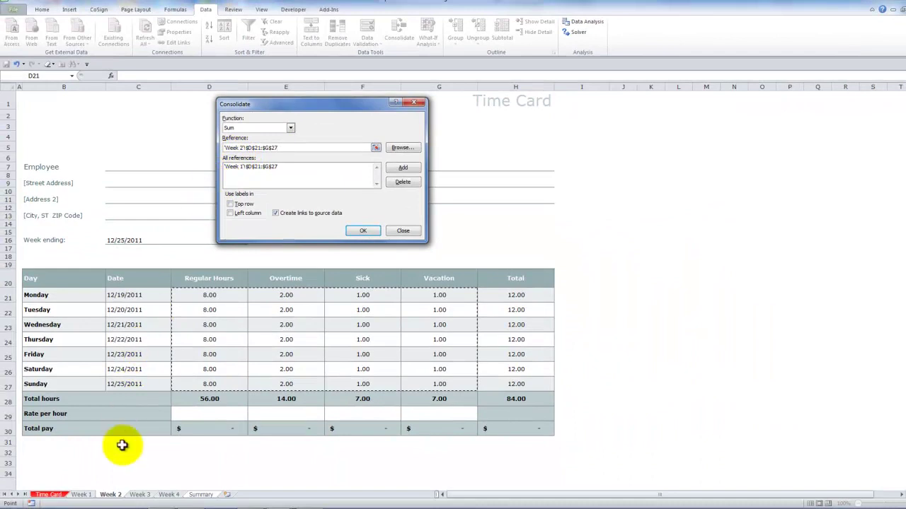
Add the D21:G27 references from Weeks 2, 3 and 4, then run the linked Sum consolidation
{"action": "left_click", "coordinate": [113, 493]}
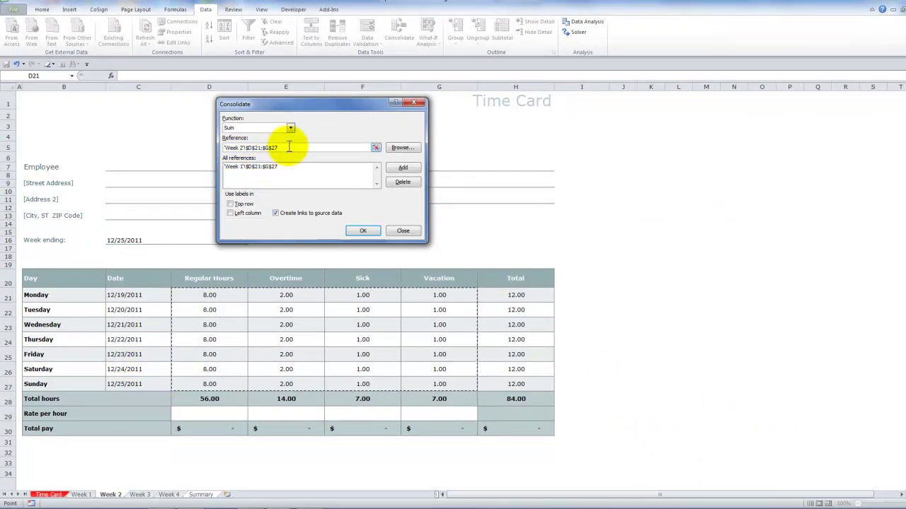
{"action": "left_click", "coordinate": [404, 169]}
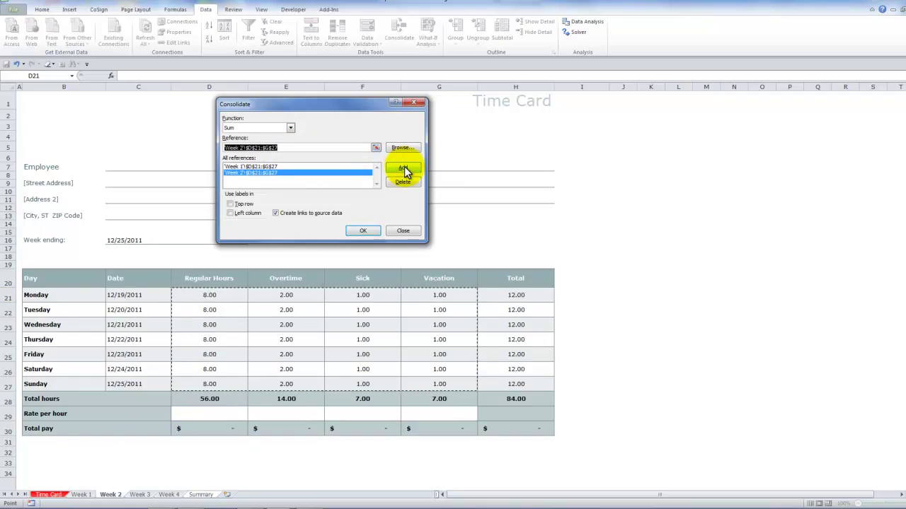
{"action": "left_click", "coordinate": [141, 496]}
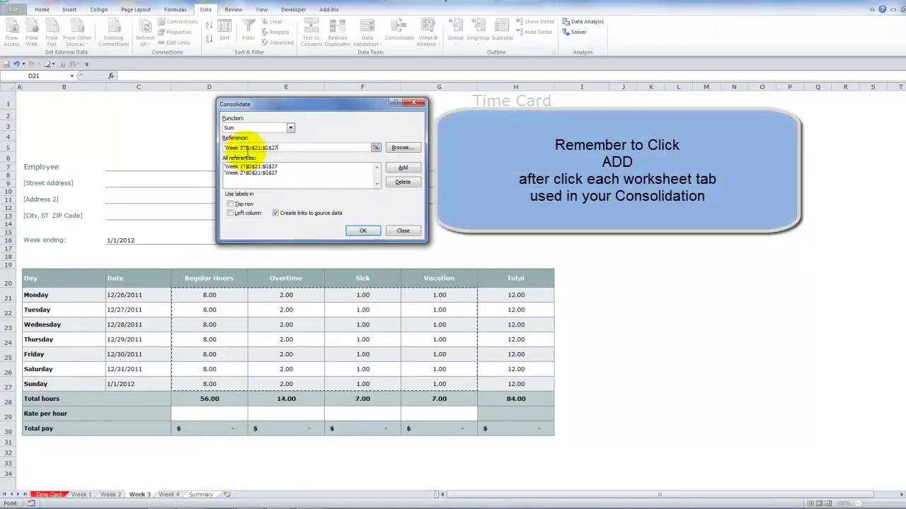
{"action": "left_click", "coordinate": [402, 169]}
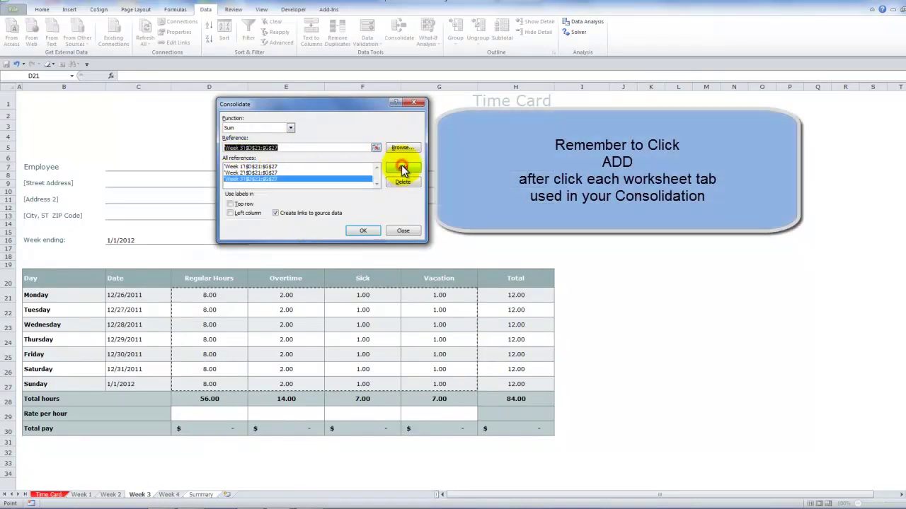
{"action": "left_click", "coordinate": [168, 494]}
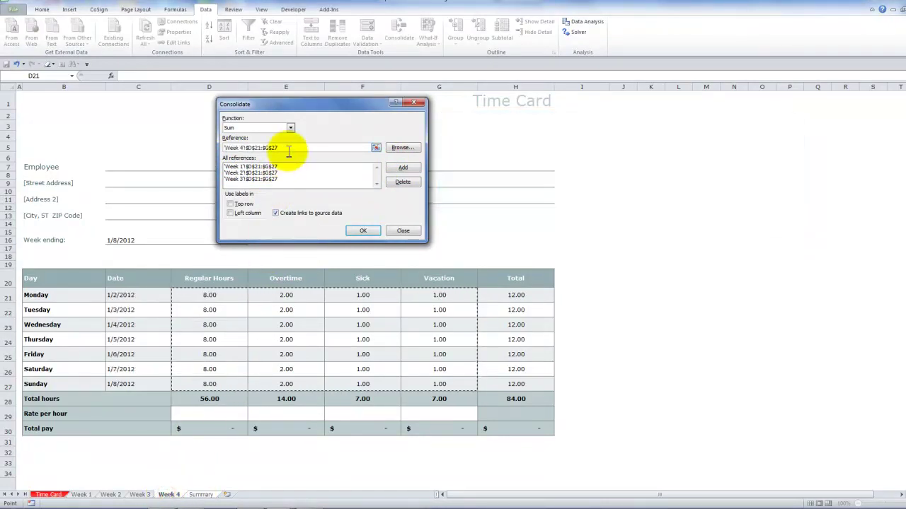
{"action": "left_click", "coordinate": [403, 170]}
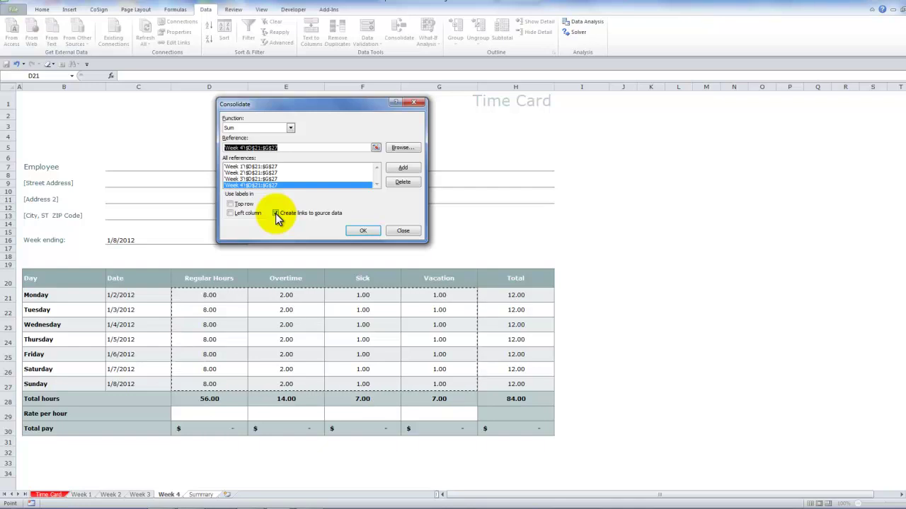
{"action": "left_click", "coordinate": [362, 232]}
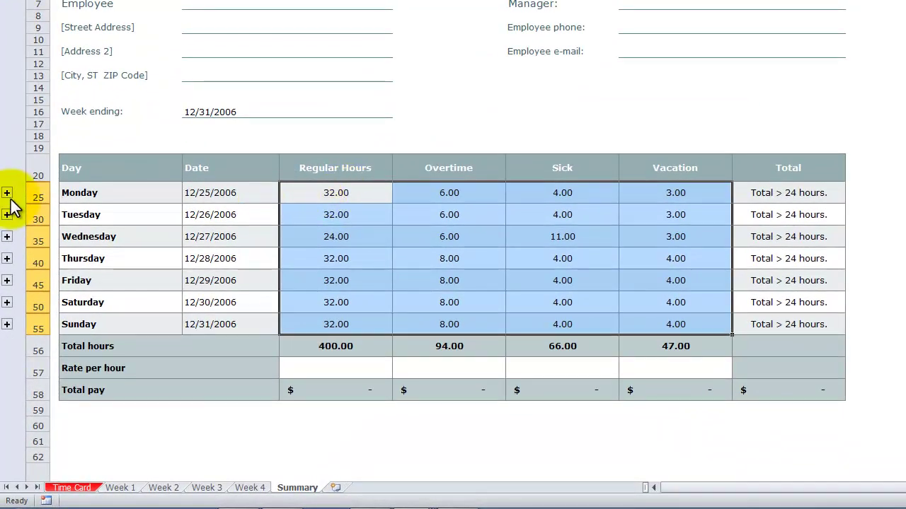
Expand Monday's outline group and inspect the linked overtime value in E22
{"action": "left_click", "coordinate": [6, 192]}
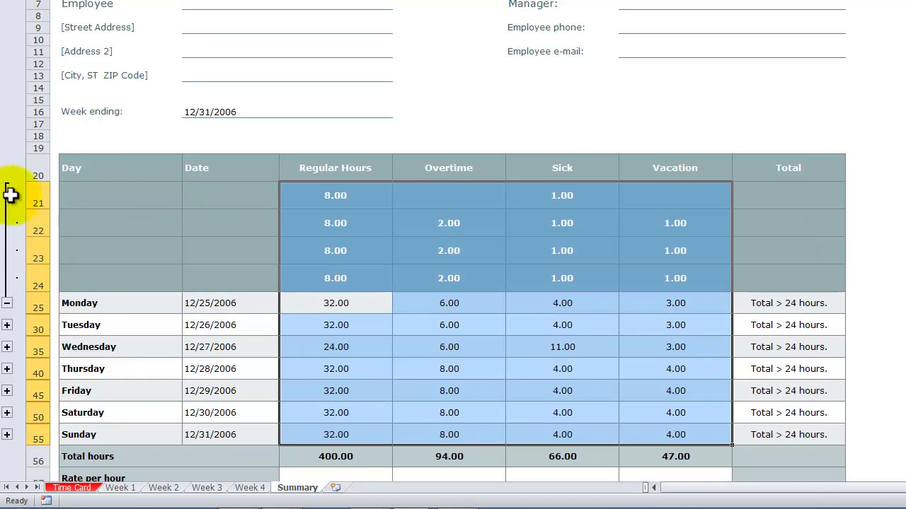
{"action": "left_click", "coordinate": [450, 223]}
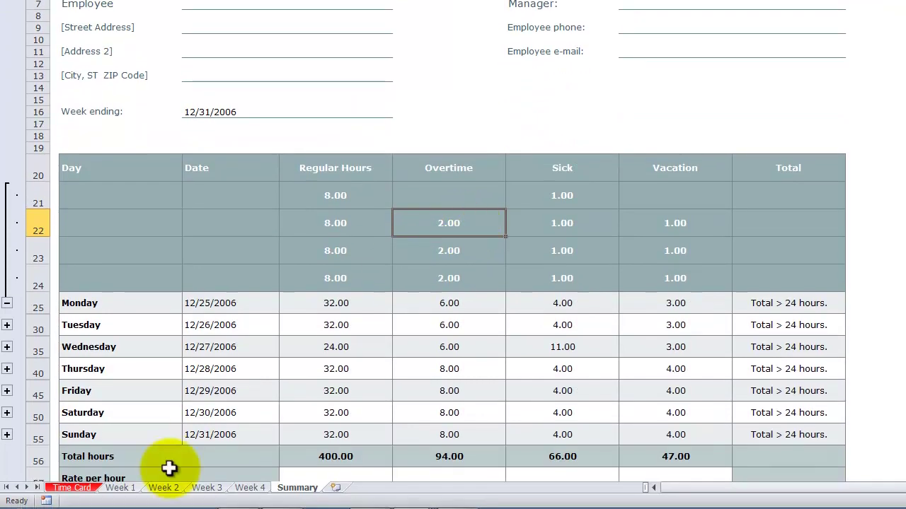
Set Week 2's Monday overtime (E21) to 4, then collapse Monday's detail on Summary
{"action": "left_click", "coordinate": [164, 487]}
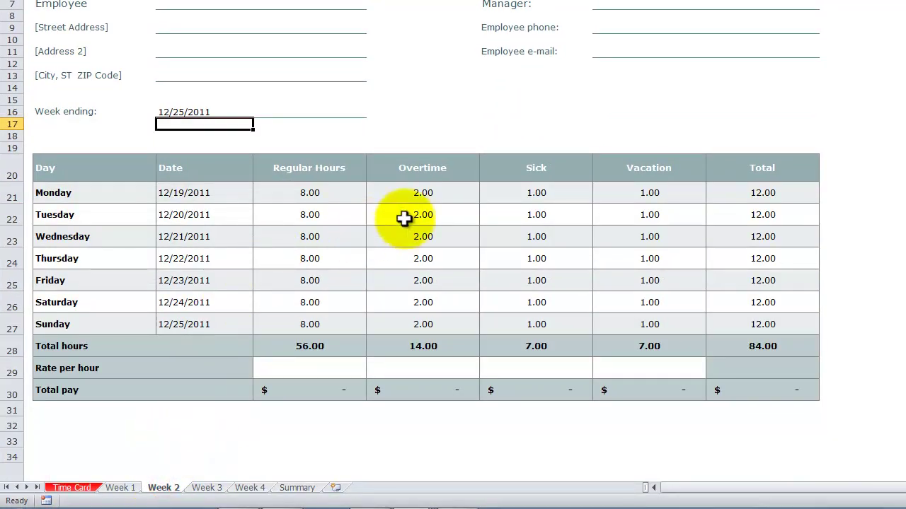
{"action": "left_click", "coordinate": [414, 193]}
{"action": "type", "text": "4"}
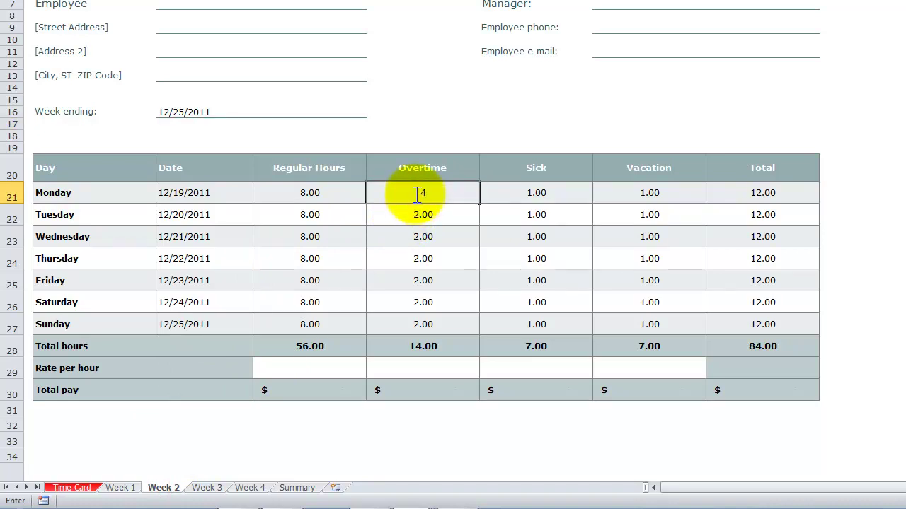
{"action": "key", "text": "Return"}
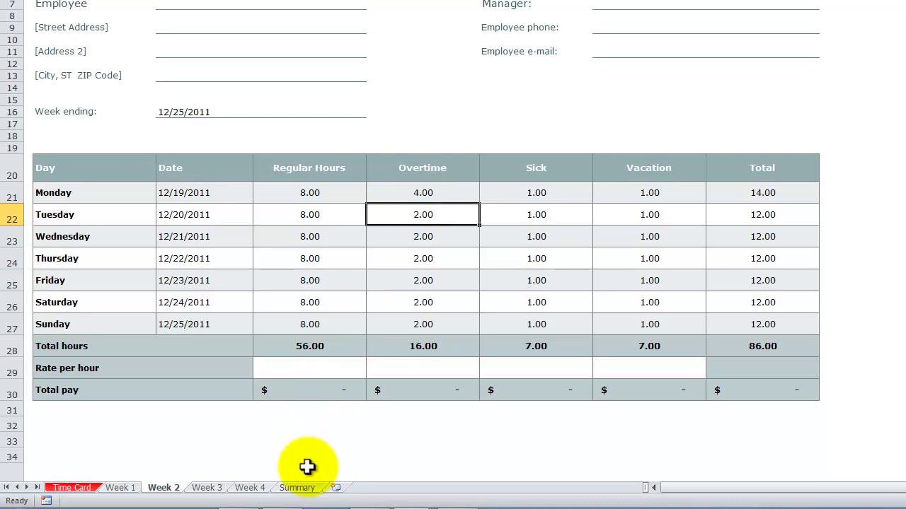
{"action": "left_click", "coordinate": [297, 487]}
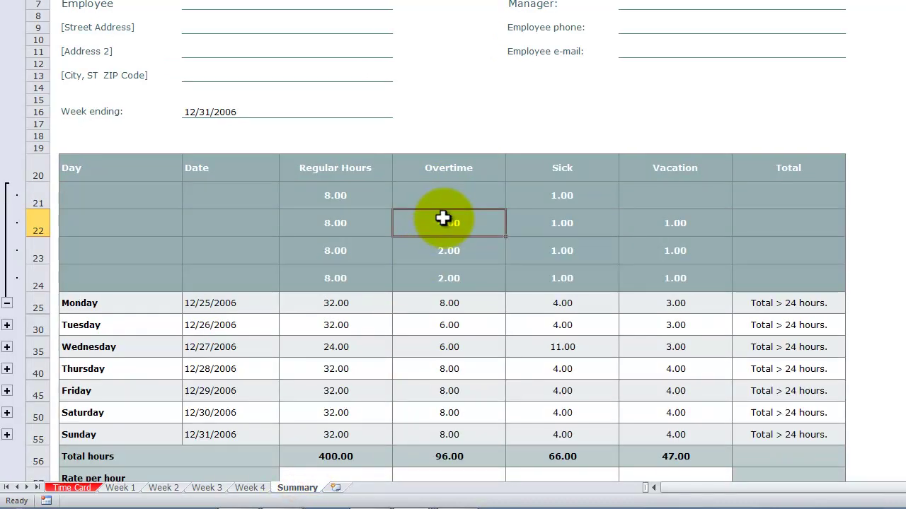
{"action": "left_click", "coordinate": [5, 303]}
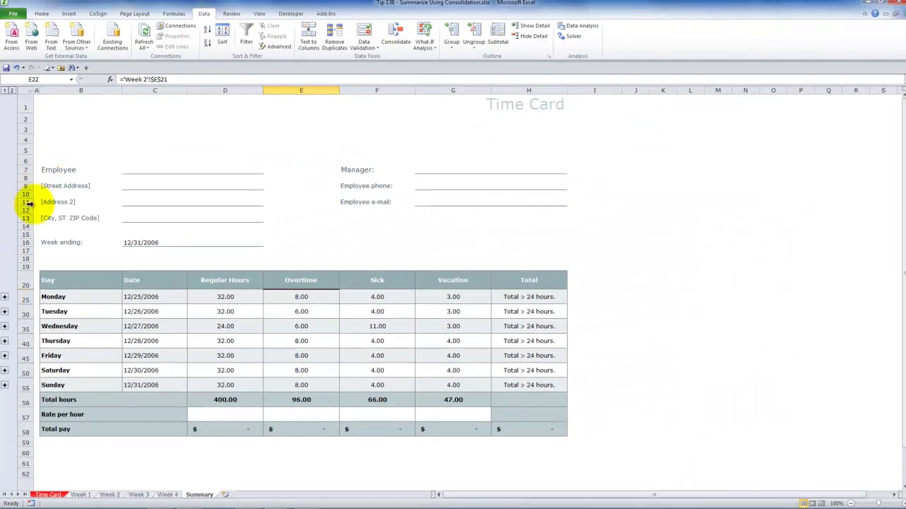
Inspect the =SUM('Week 1:Week 4'!D21) formula on the Sum Across Worksheets Summary sheet
{"action": "left_click", "coordinate": [47, 494]}
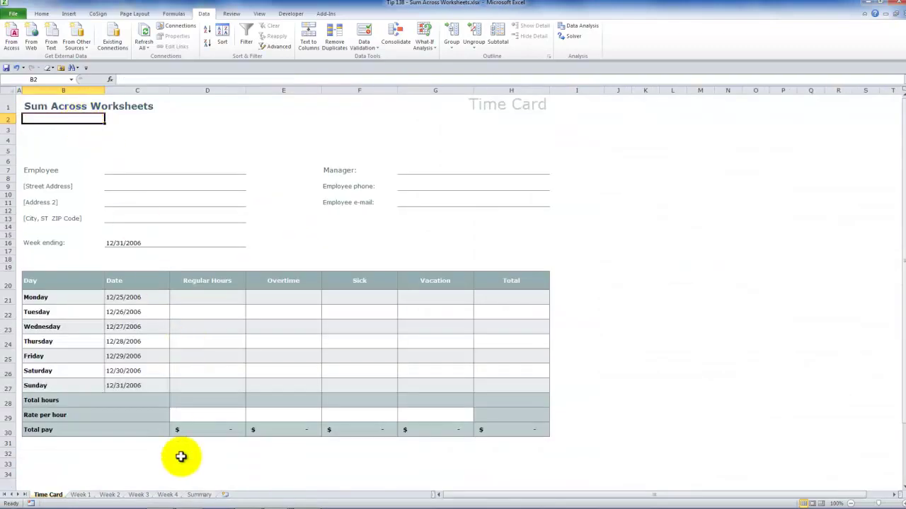
{"action": "left_click", "coordinate": [205, 497]}
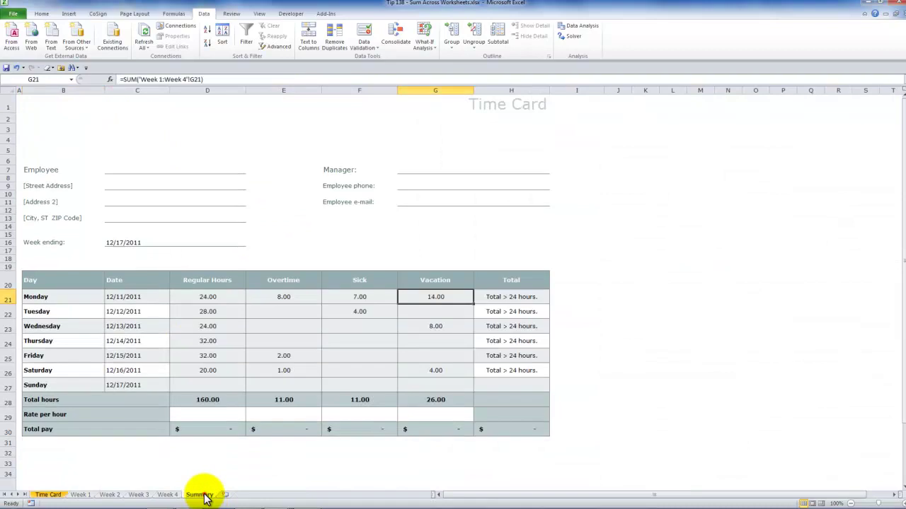
{"action": "double_click", "coordinate": [209, 296]}
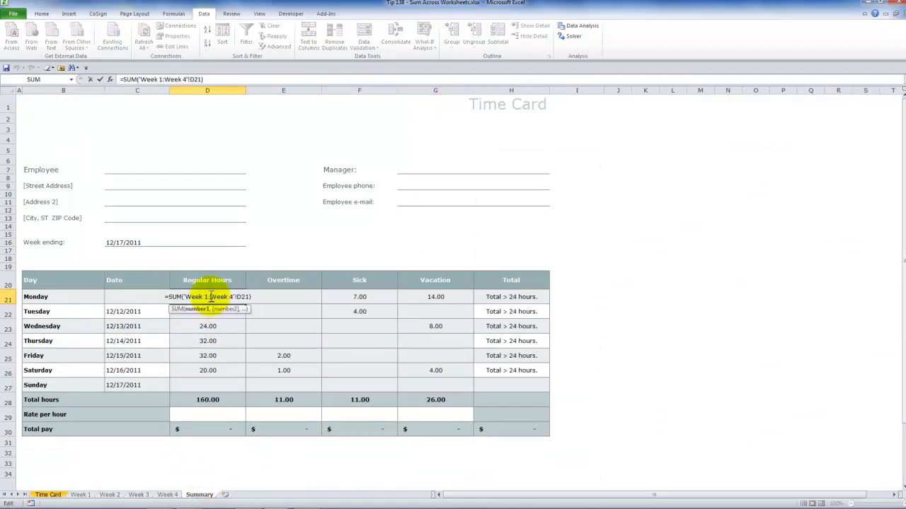
{"action": "key", "text": "Escape"}
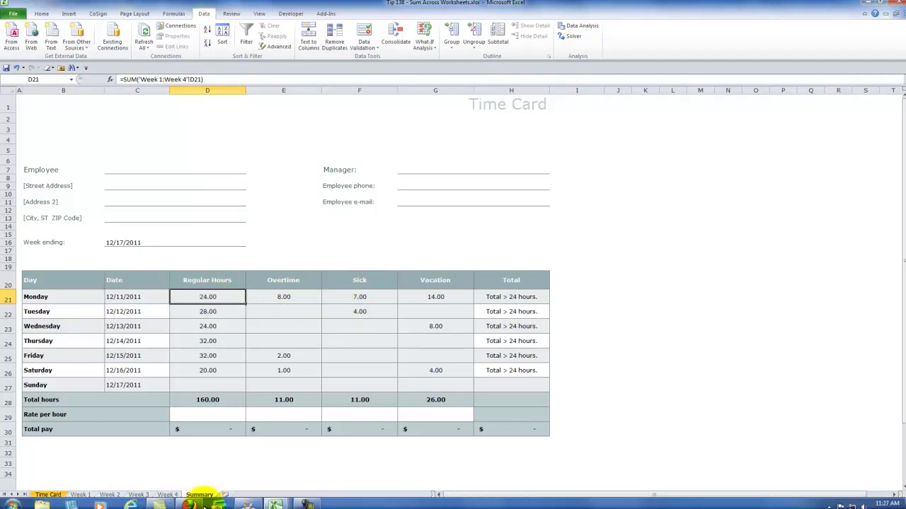
In Firefox, enlarge the second product image of 50 Best Tips for Excel 2007
{"action": "left_click", "coordinate": [190, 500]}
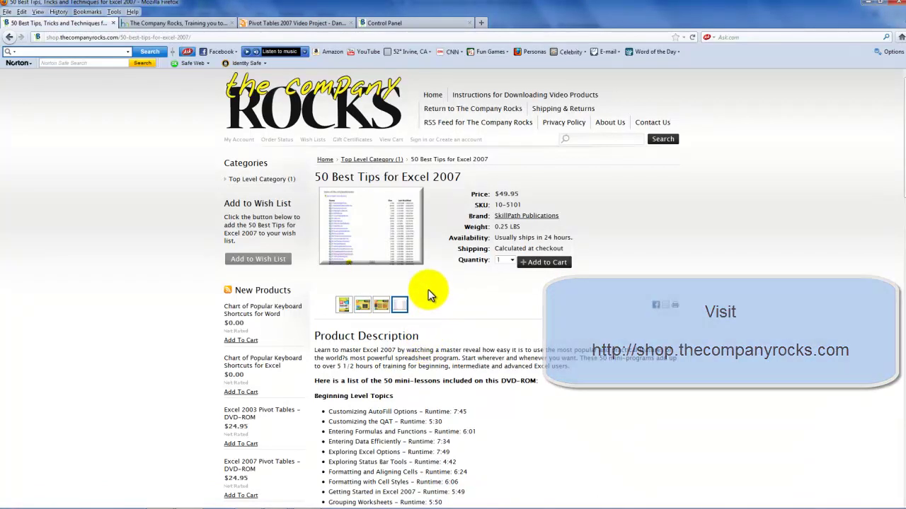
{"action": "mouse_move", "coordinate": [410, 241]}
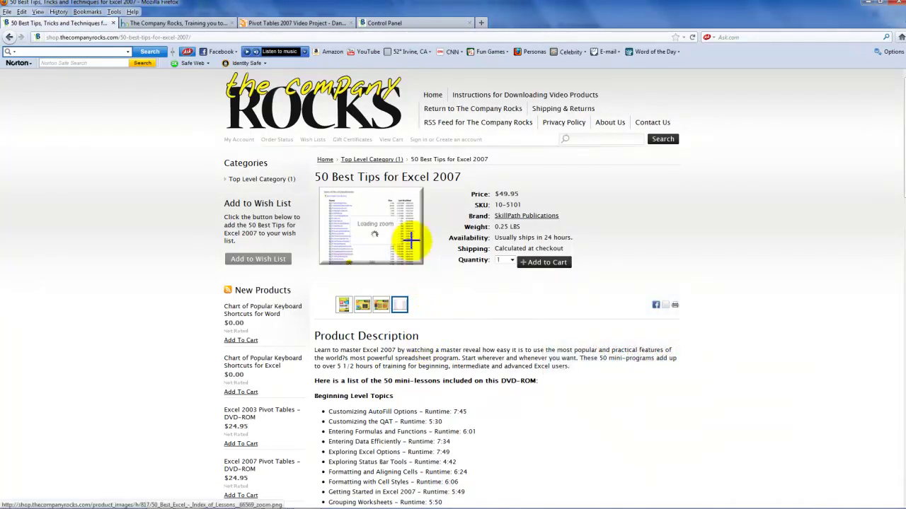
{"action": "left_click", "coordinate": [362, 307]}
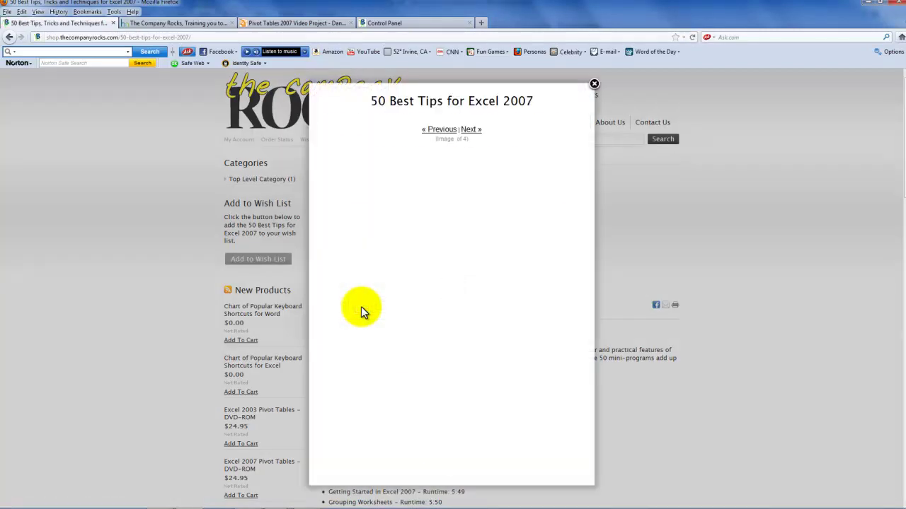